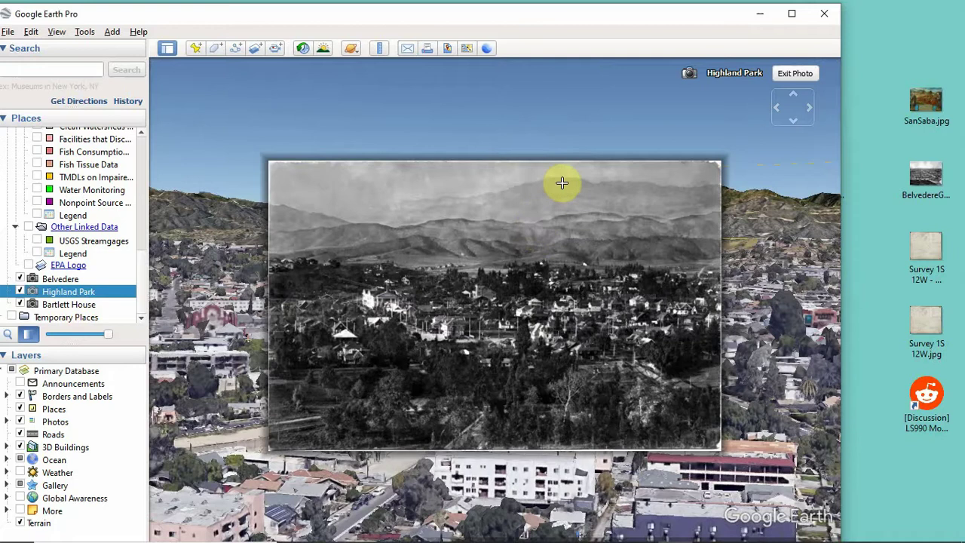
- Inspect the historic Highland Park photo up close and fade it out and back in to compare it with the present-day landscape
{"action": "scroll", "coordinate": [563, 184], "scroll_direction": "up", "scroll_amount": 5}
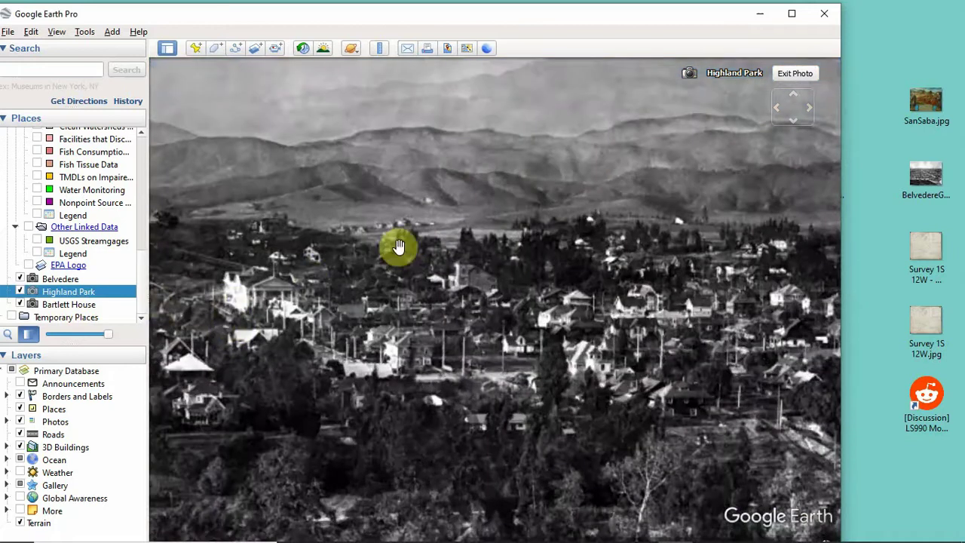
{"action": "left_click_drag", "start_coordinate": [398, 247], "coordinate": [324, 355]}
{"action": "left_click_drag", "start_coordinate": [107, 341], "coordinate": [10, 334]}
{"action": "left_click_drag", "start_coordinate": [85, 328], "coordinate": [117, 325]}
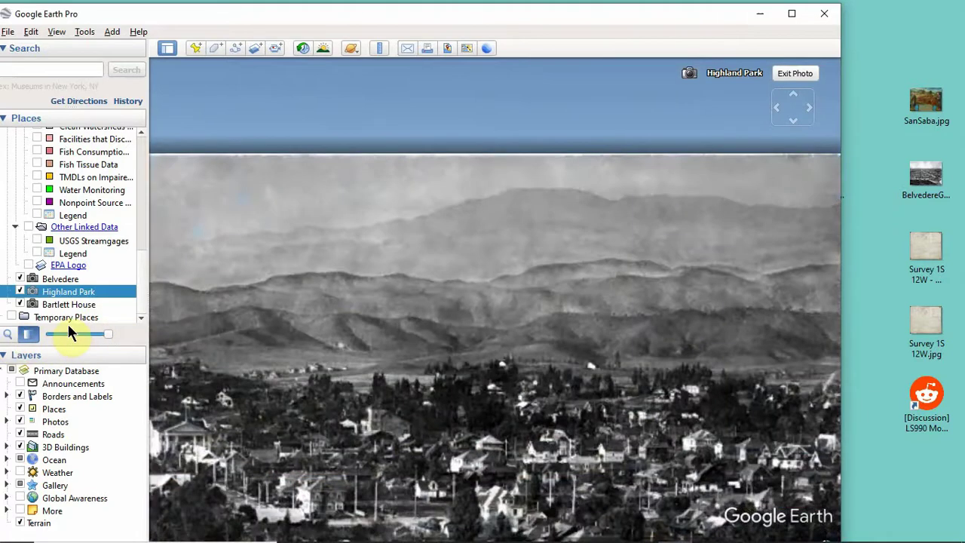
{"action": "scroll", "coordinate": [459, 356], "scroll_direction": "down", "scroll_amount": 5}
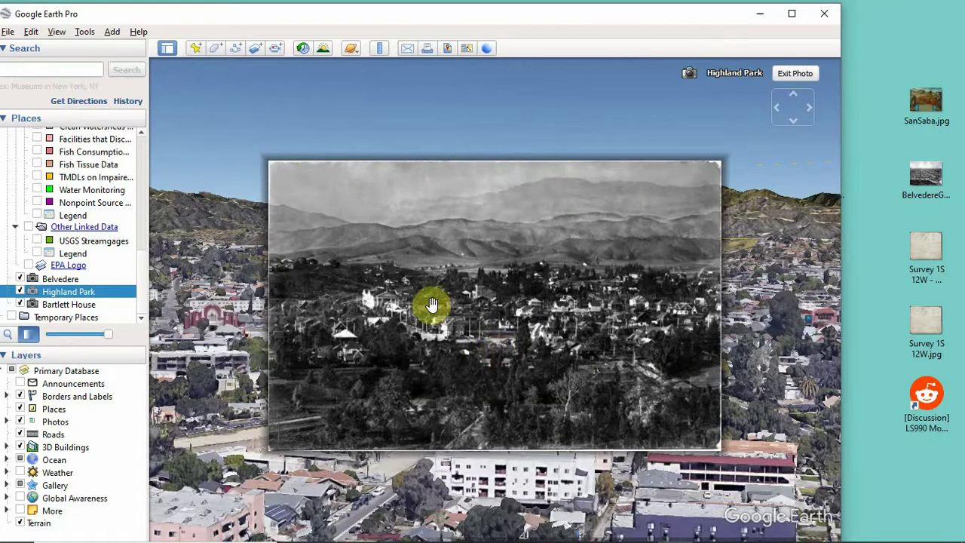
- Open the Belvedere photo overlay, make it fully opaque and inspect the old houses in its lower part up close
{"action": "double_click", "coordinate": [65, 279]}
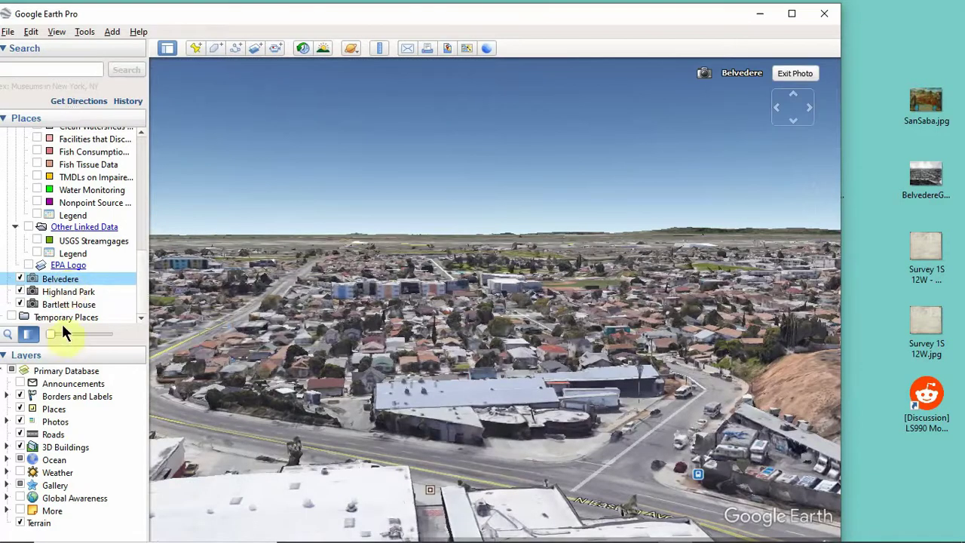
{"action": "left_click_drag", "start_coordinate": [50, 333], "coordinate": [130, 337]}
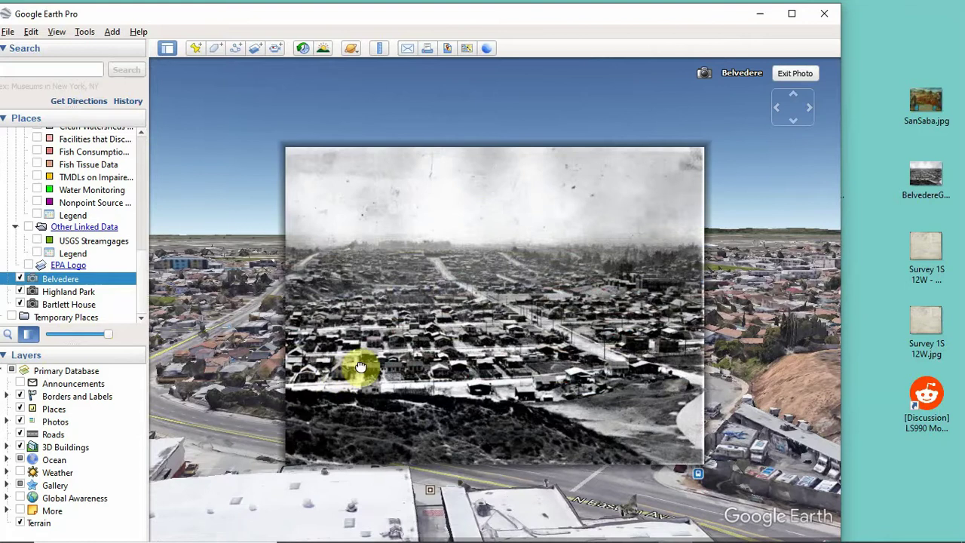
{"action": "scroll", "coordinate": [319, 387], "scroll_direction": "up", "scroll_amount": 3}
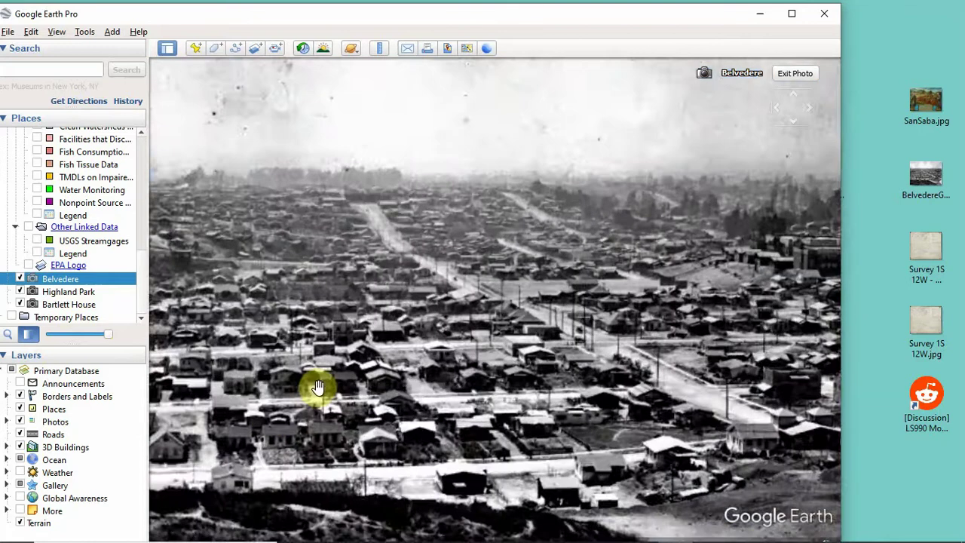
{"action": "left_click_drag", "start_coordinate": [318, 387], "coordinate": [579, 271]}
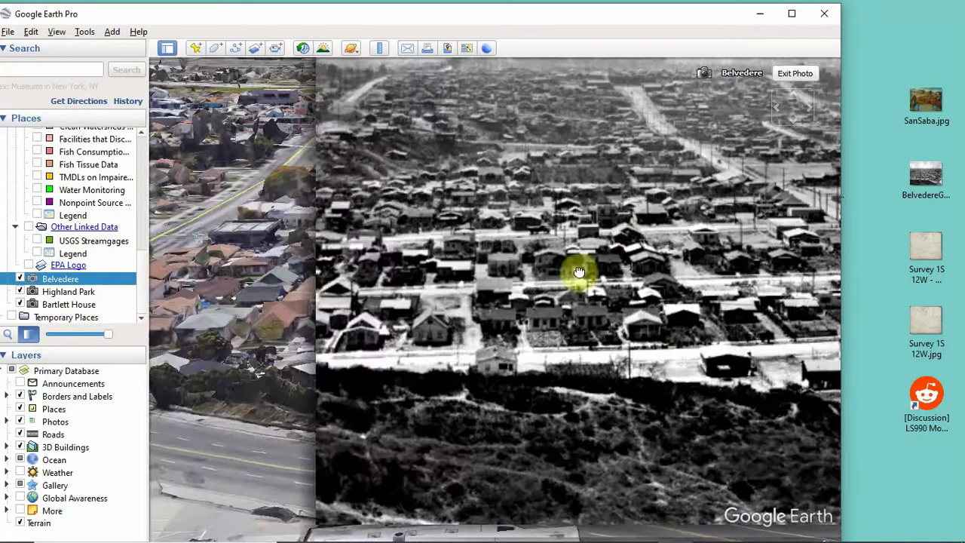
- Fade the Belvedere photo out and back in to compare the old houses with the present-day neighborhood
{"action": "left_click_drag", "start_coordinate": [106, 335], "coordinate": [362, 323]}
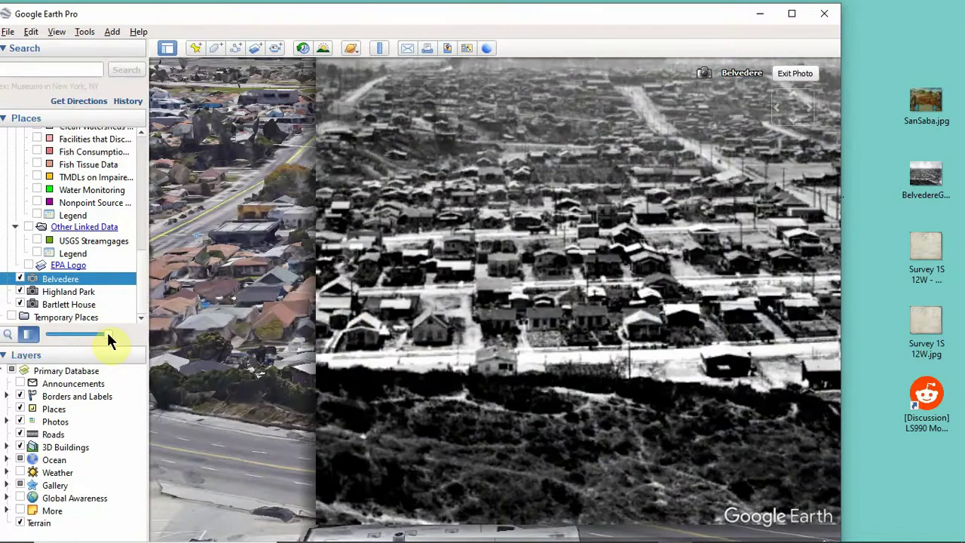
{"action": "left_click_drag", "start_coordinate": [108, 338], "coordinate": [6, 329]}
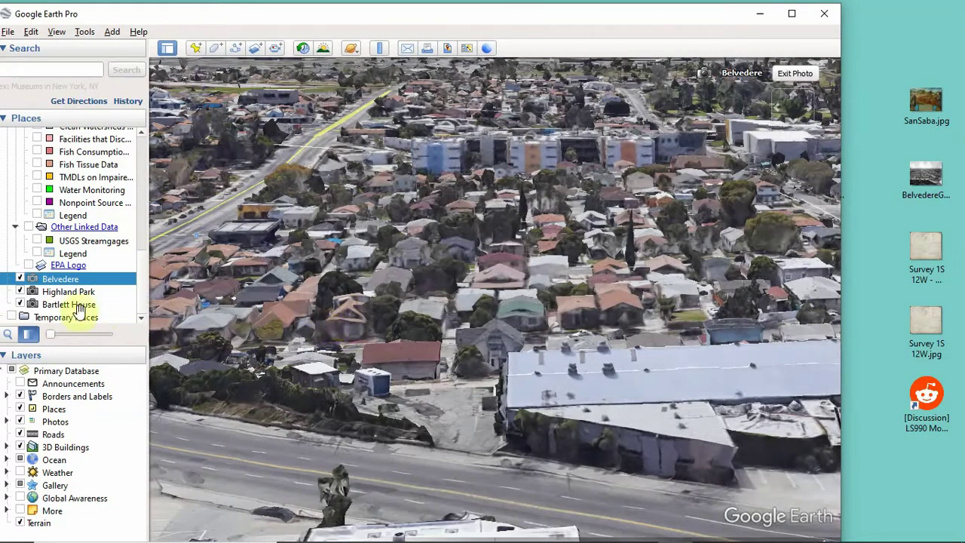
{"action": "left_click_drag", "start_coordinate": [49, 333], "coordinate": [73, 333]}
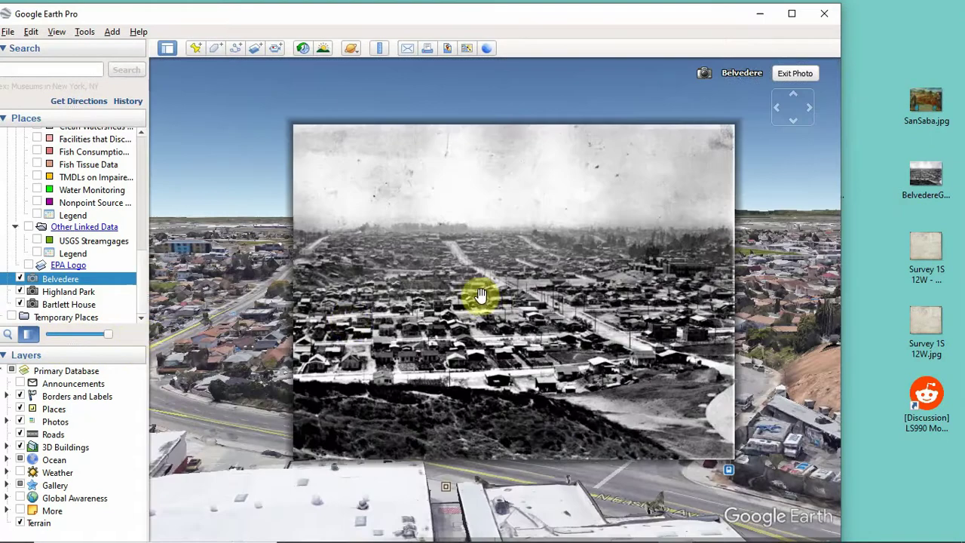
- Compare the streets and horizon of the Belvedere photo with the current imagery once more, and exit the photo view
{"action": "scroll", "coordinate": [475, 295], "scroll_direction": "down", "scroll_amount": 1}
{"action": "scroll", "coordinate": [481, 243], "scroll_direction": "up", "scroll_amount": 1}
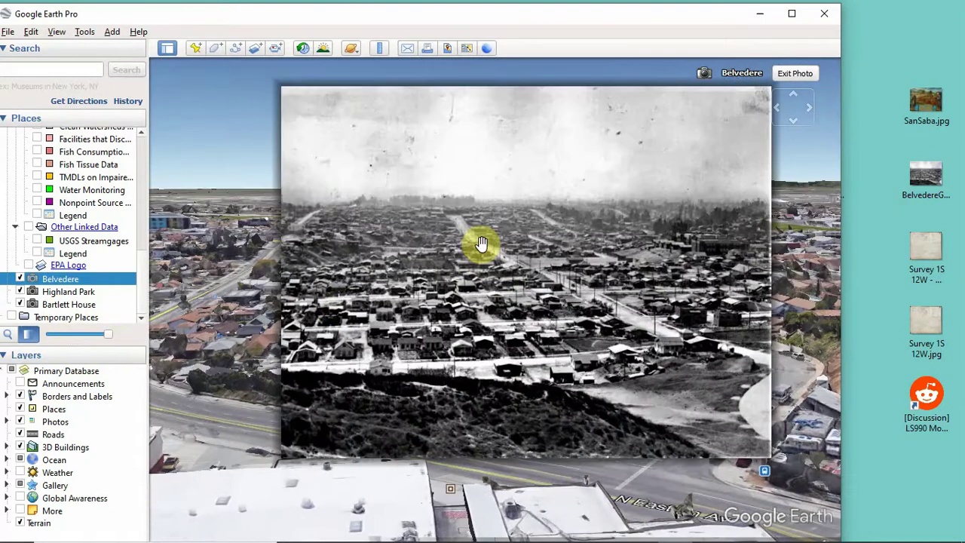
{"action": "scroll", "coordinate": [482, 243], "scroll_direction": "up", "scroll_amount": 2}
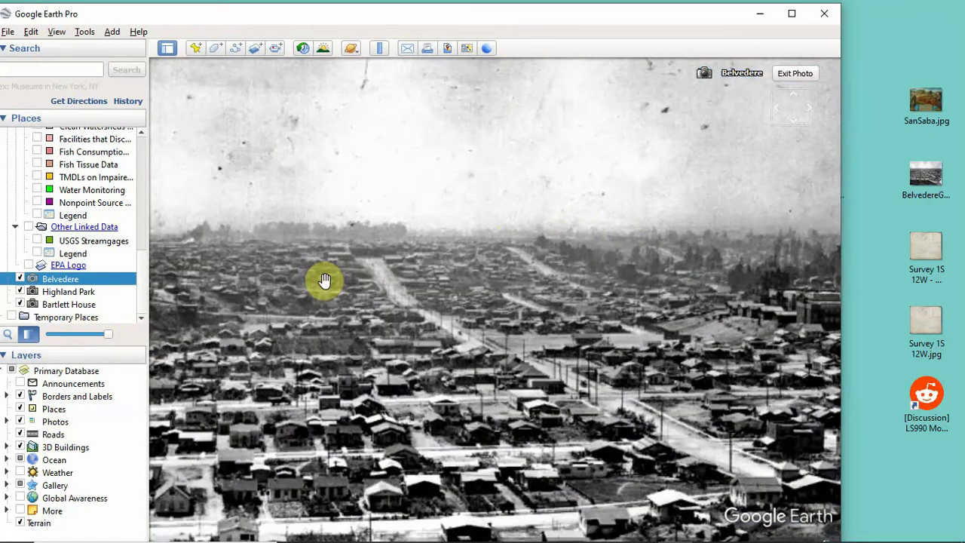
{"action": "left_click_drag", "start_coordinate": [107, 334], "coordinate": [223, 323]}
{"action": "scroll", "coordinate": [351, 303], "scroll_direction": "down", "scroll_amount": 3}
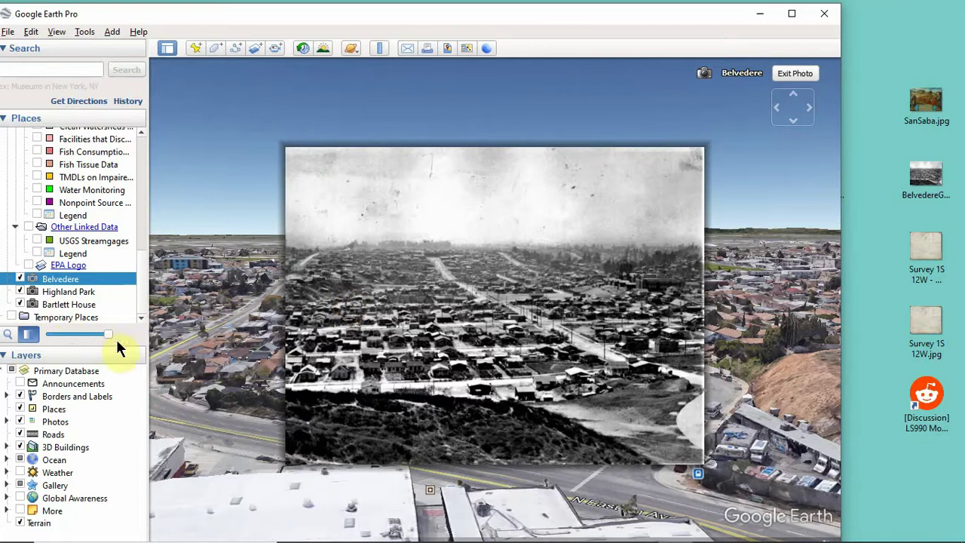
{"action": "left_click_drag", "start_coordinate": [105, 335], "coordinate": [181, 343]}
{"action": "left_click", "coordinate": [784, 75]}
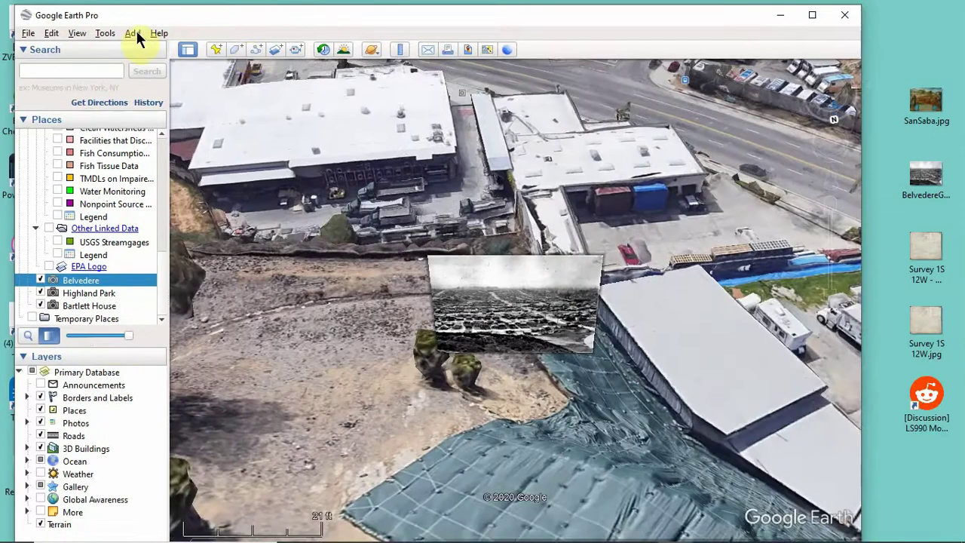
- Add a new photo overlay using the image two-women-hikers-sg-mtns-1910s.jpg from the Desktop
{"action": "left_click", "coordinate": [134, 33]}
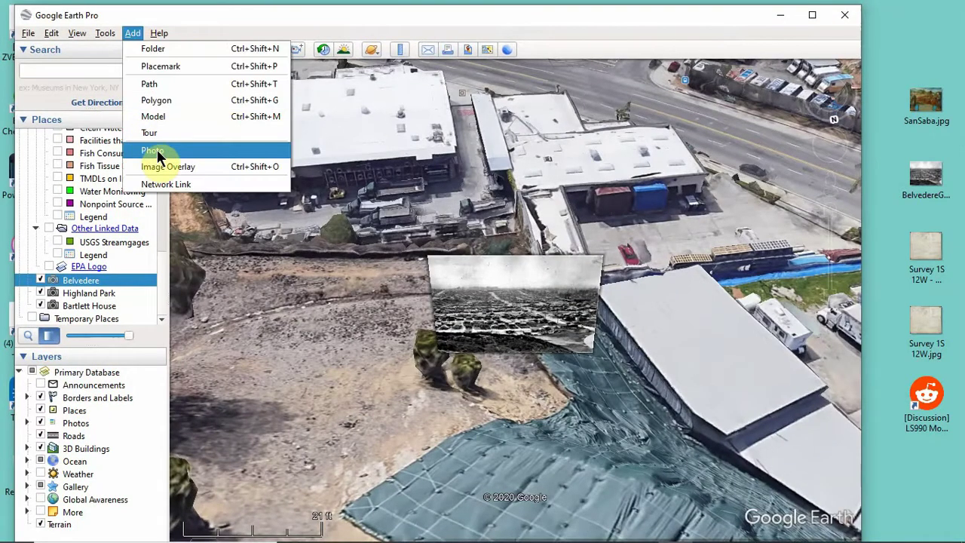
{"action": "left_click", "coordinate": [155, 151]}
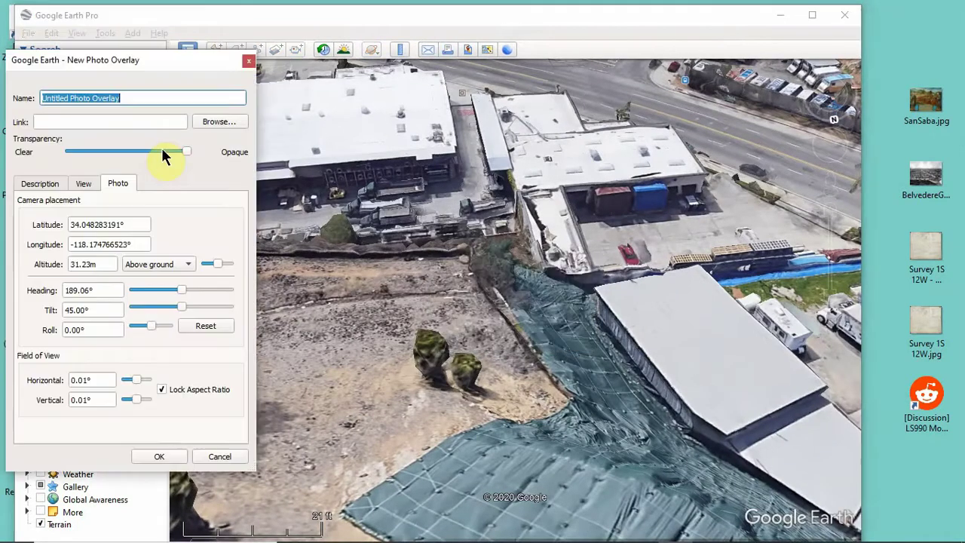
{"action": "left_click", "coordinate": [216, 123]}
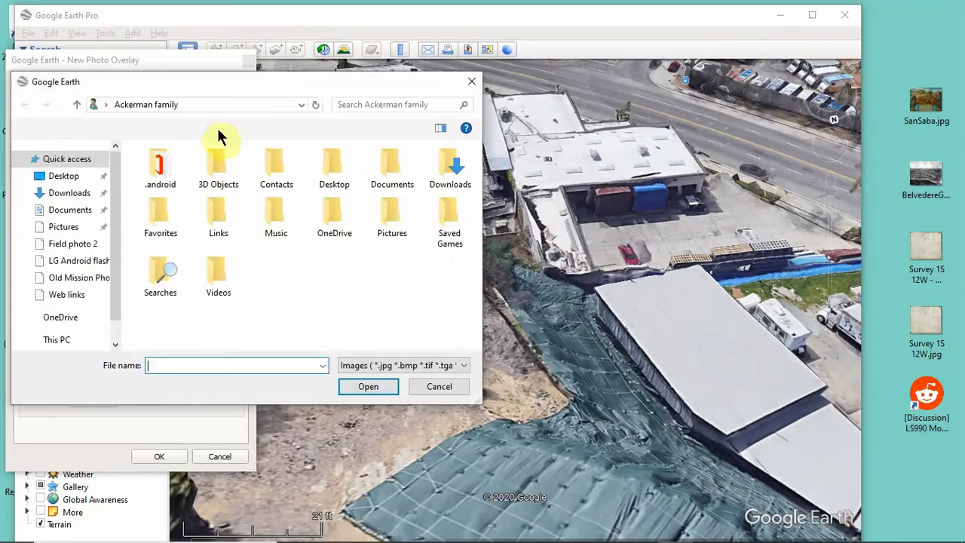
{"action": "left_click", "coordinate": [64, 178]}
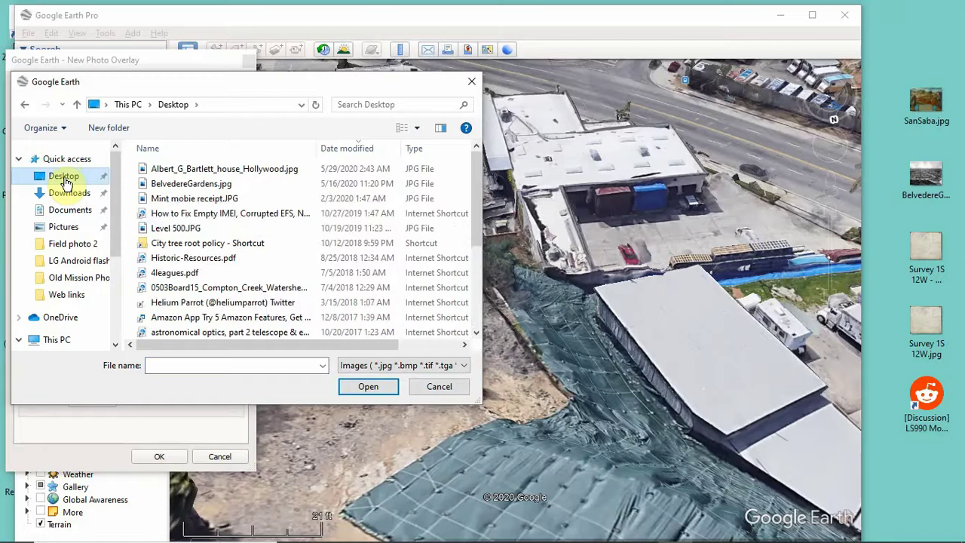
{"action": "left_click", "coordinate": [237, 171]}
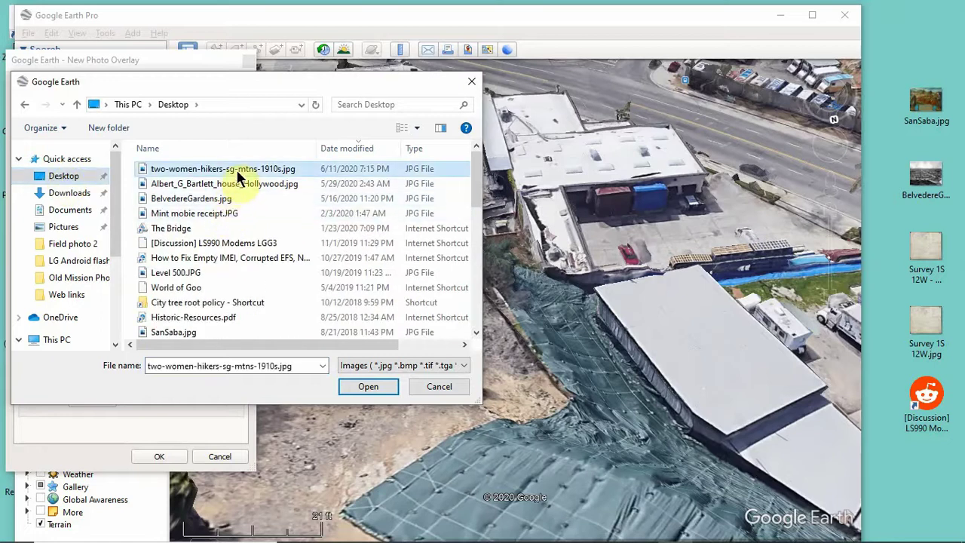
{"action": "double_click", "coordinate": [236, 169]}
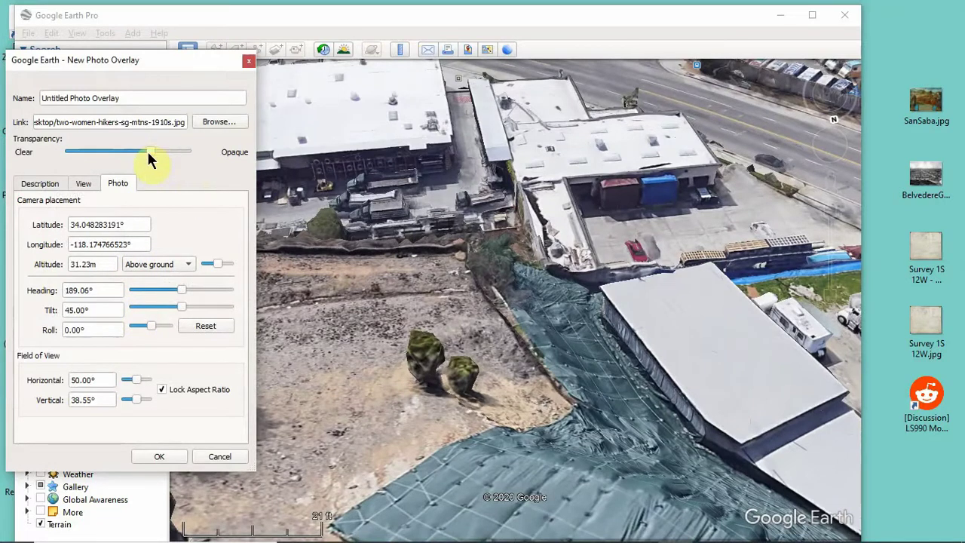
- Make the hikers photo semi-transparent and pull the camera back until the whole Los Angeles area is in view
{"action": "left_click_drag", "start_coordinate": [383, 20], "coordinate": [443, 23]}
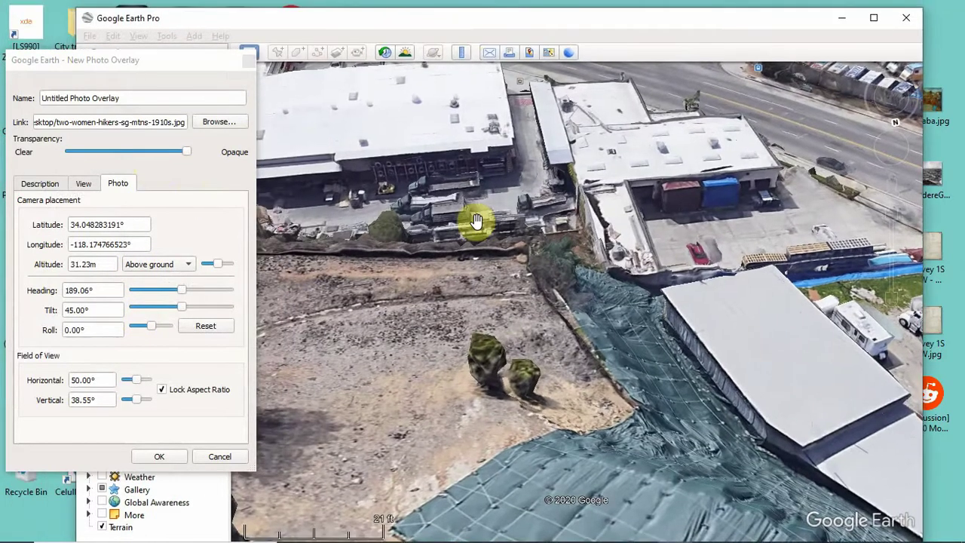
{"action": "scroll", "coordinate": [477, 222], "scroll_direction": "down", "scroll_amount": 3}
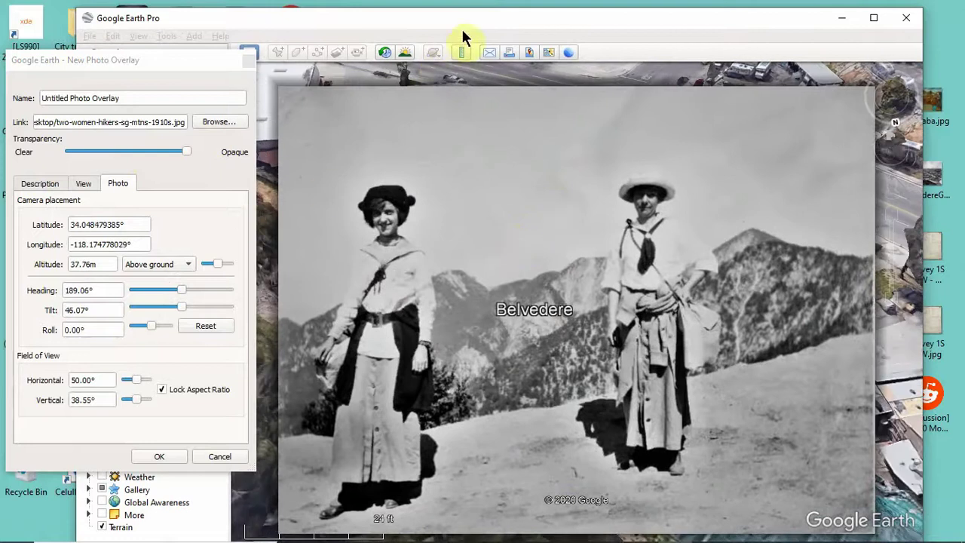
{"action": "left_click_drag", "start_coordinate": [187, 151], "coordinate": [110, 151]}
{"action": "scroll", "coordinate": [463, 238], "scroll_direction": "down", "scroll_amount": 4}
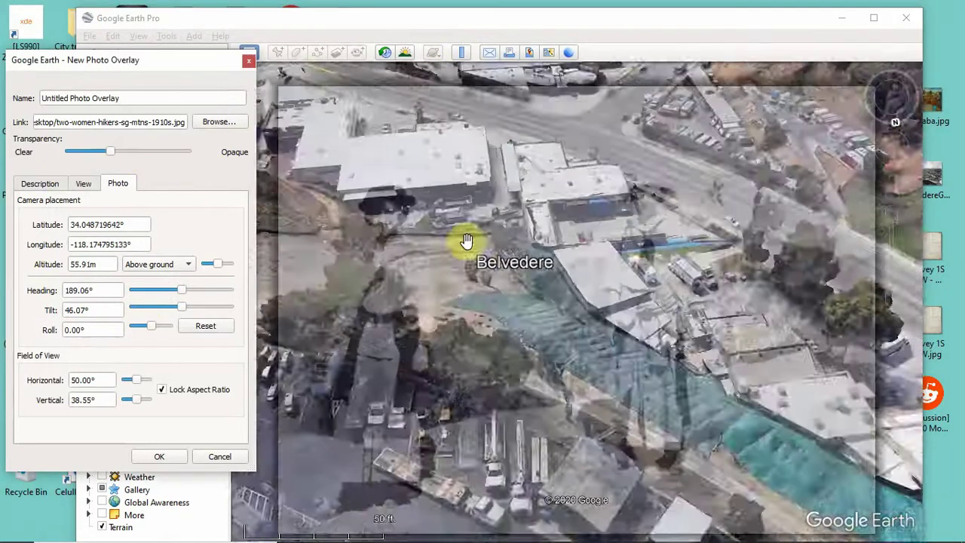
{"action": "scroll", "coordinate": [471, 250], "scroll_direction": "down", "scroll_amount": 3}
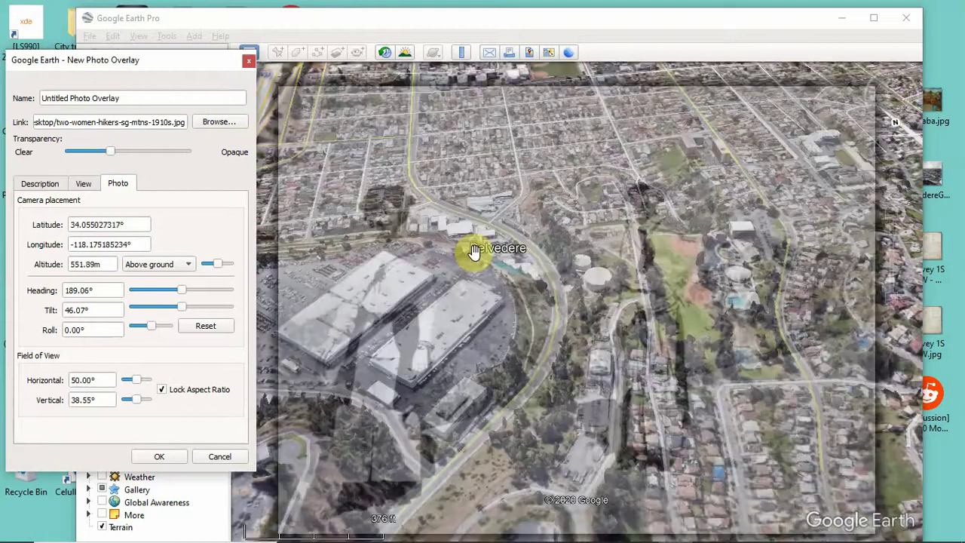
{"action": "scroll", "coordinate": [473, 252], "scroll_direction": "down", "scroll_amount": 3}
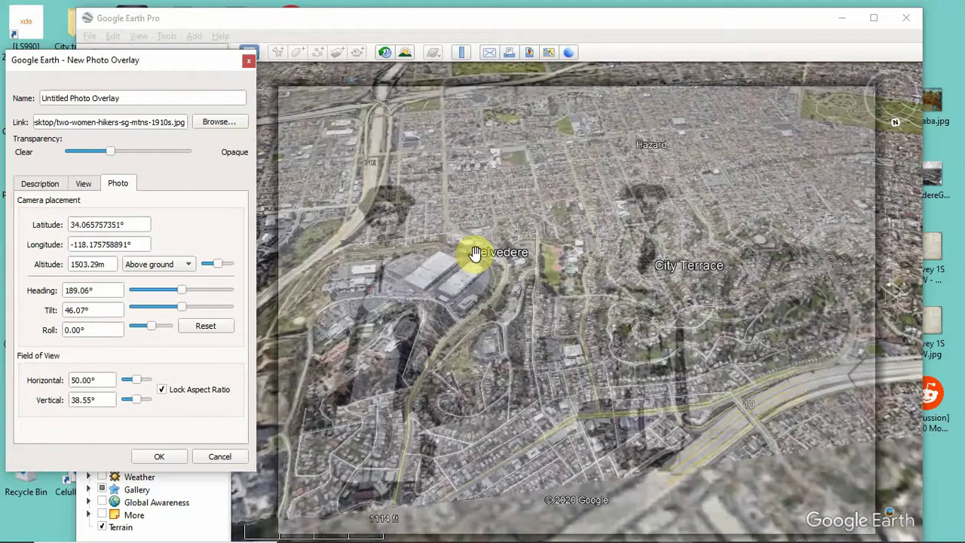
{"action": "scroll", "coordinate": [475, 254], "scroll_direction": "down", "scroll_amount": 3}
{"action": "scroll", "coordinate": [476, 256], "scroll_direction": "down", "scroll_amount": 3}
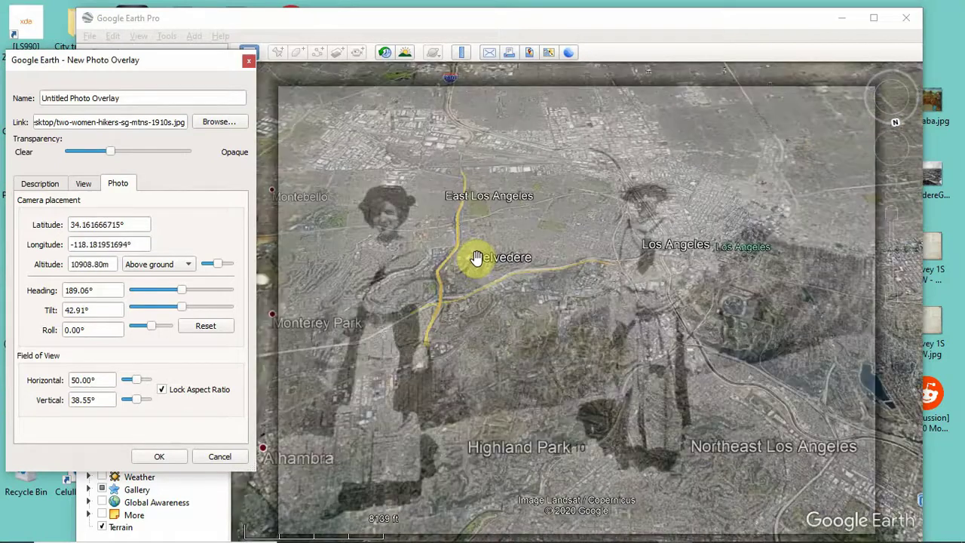
{"action": "scroll", "coordinate": [472, 260], "scroll_direction": "down", "scroll_amount": 2}
{"action": "scroll", "coordinate": [489, 259], "scroll_direction": "down", "scroll_amount": 2}
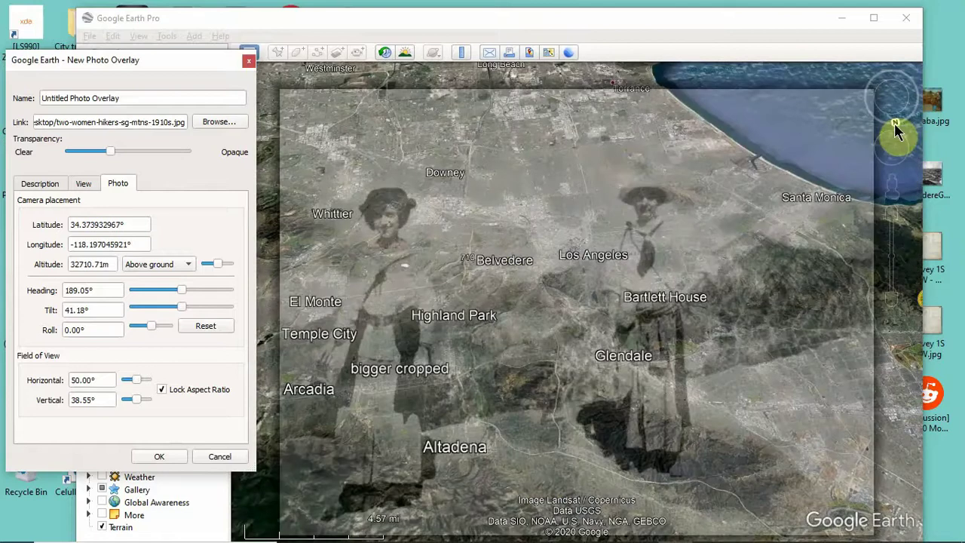
- Turn the camera to face roughly north toward the mountains above Altadena and make the photo overlay fully clear
{"action": "left_click", "coordinate": [894, 123]}
{"action": "left_click_drag", "start_coordinate": [929, 62], "coordinate": [921, 58]}
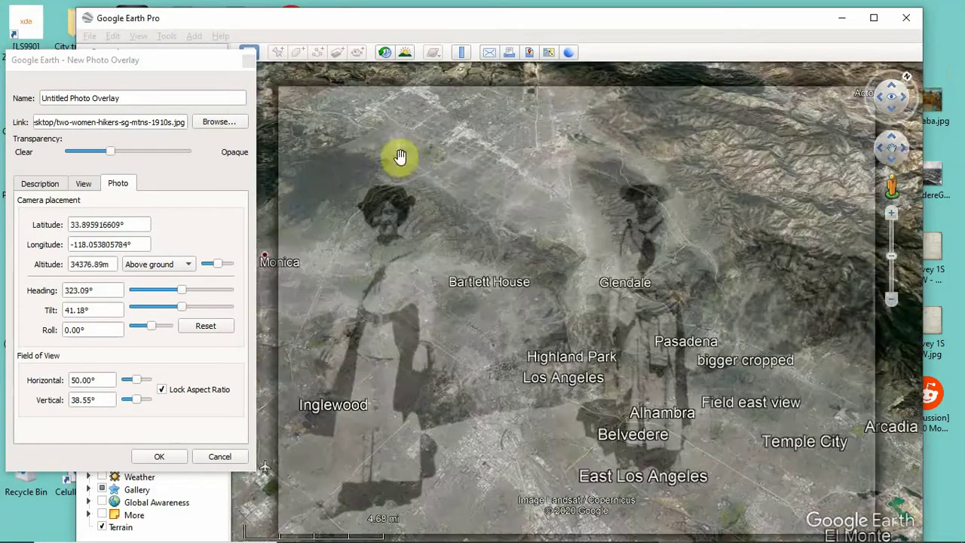
{"action": "left_click_drag", "start_coordinate": [112, 153], "coordinate": [22, 152]}
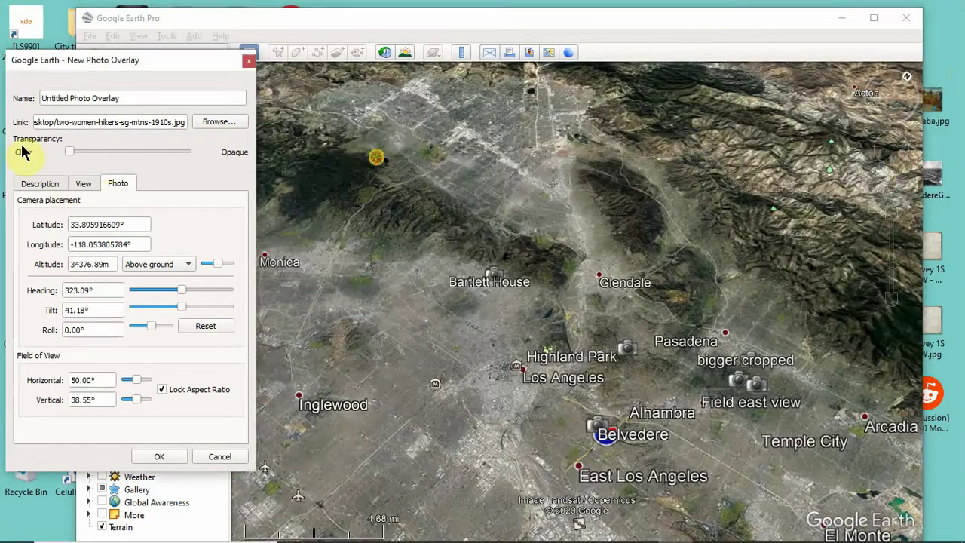
{"action": "mouse_move", "coordinate": [562, 203]}
{"action": "left_mouse_down"}
{"action": "mouse_move", "coordinate": [555, 219]}
{"action": "mouse_move", "coordinate": [588, 265]}
{"action": "mouse_move", "coordinate": [571, 265]}
{"action": "mouse_move", "coordinate": [807, 268]}
{"action": "mouse_move", "coordinate": [841, 113]}
{"action": "mouse_move", "coordinate": [569, 218]}
{"action": "left_mouse_up"}
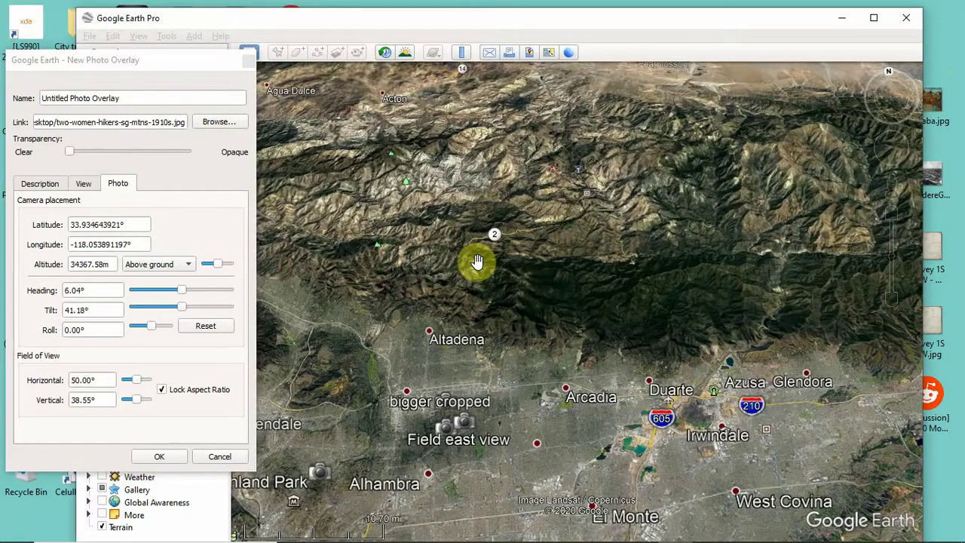
- Bring the camera in from above Altadena to the Mt Wilson summit roads, a few hundred metres above ground
{"action": "scroll", "coordinate": [477, 263], "scroll_direction": "up", "scroll_amount": 5}
{"action": "left_click_drag", "start_coordinate": [561, 294], "coordinate": [588, 274]}
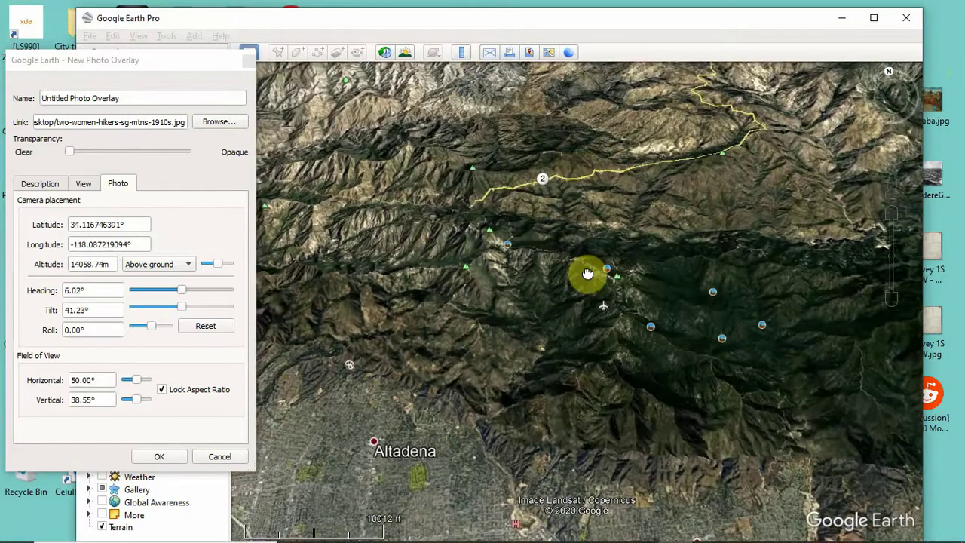
{"action": "scroll", "coordinate": [610, 275], "scroll_direction": "up", "scroll_amount": 7}
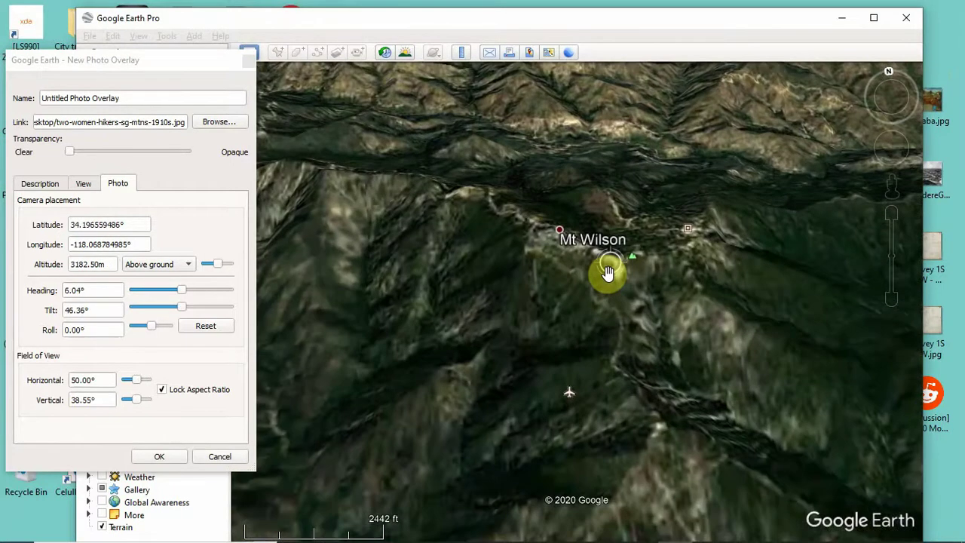
{"action": "scroll", "coordinate": [608, 273], "scroll_direction": "up", "scroll_amount": 5}
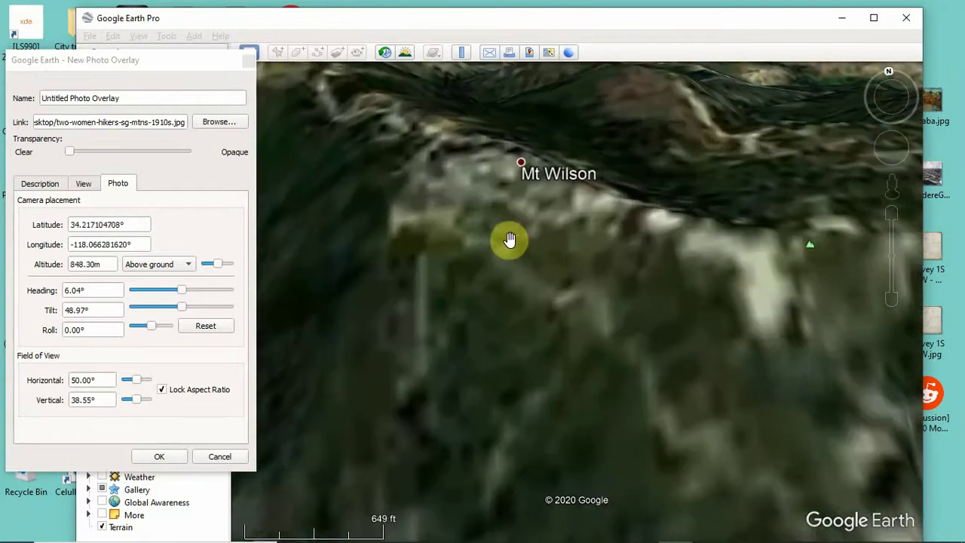
{"action": "scroll", "coordinate": [604, 269], "scroll_direction": "up", "scroll_amount": 3}
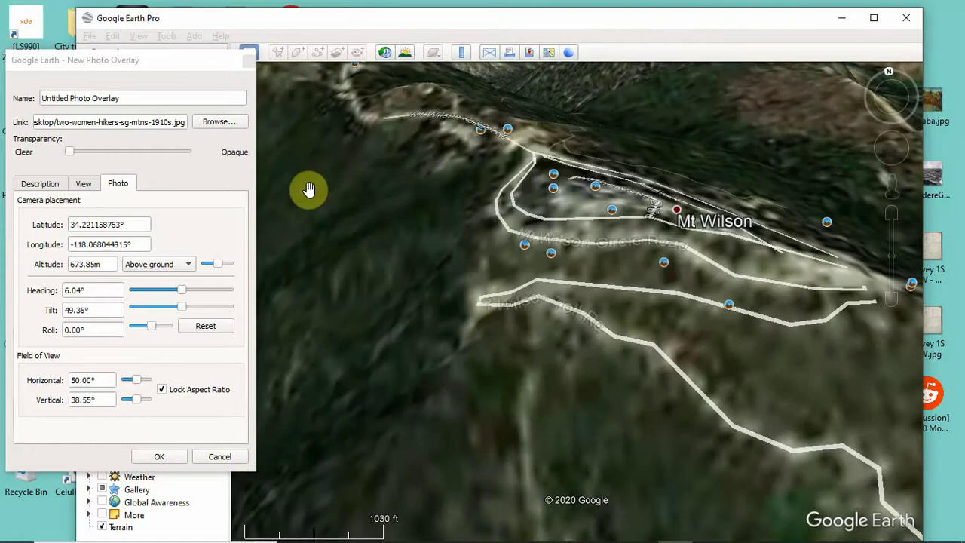
- Move the camera down to the sharp bend of Mt Wilson Toll Rd just west of the summit, about 54 m above ground
{"action": "scroll", "coordinate": [528, 292], "scroll_direction": "up", "scroll_amount": 2}
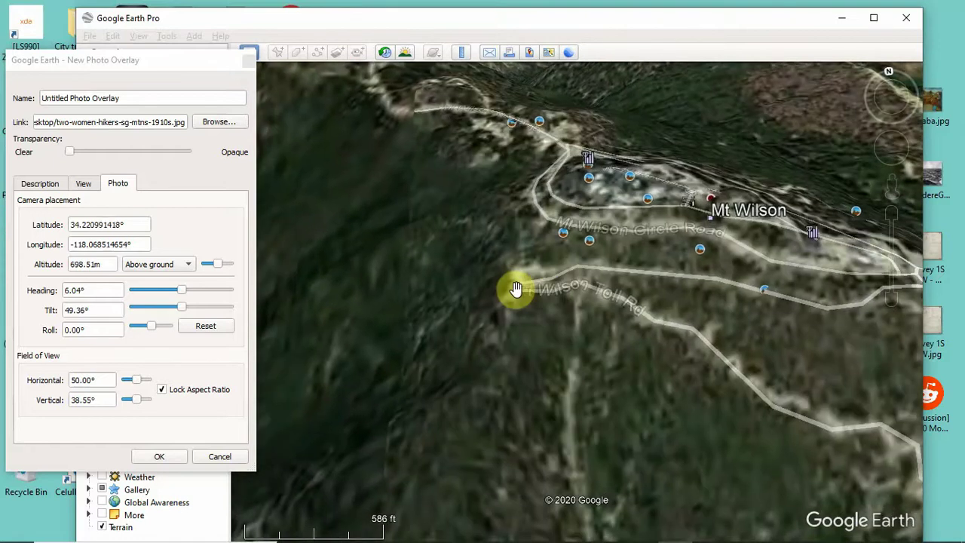
{"action": "scroll", "coordinate": [516, 290], "scroll_direction": "up", "scroll_amount": 3}
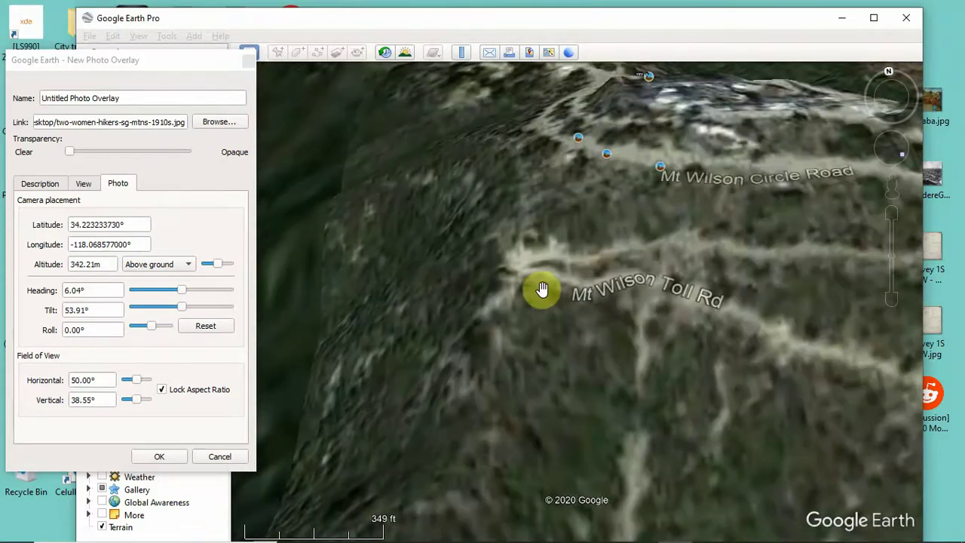
{"action": "scroll", "coordinate": [529, 287], "scroll_direction": "up", "scroll_amount": 2}
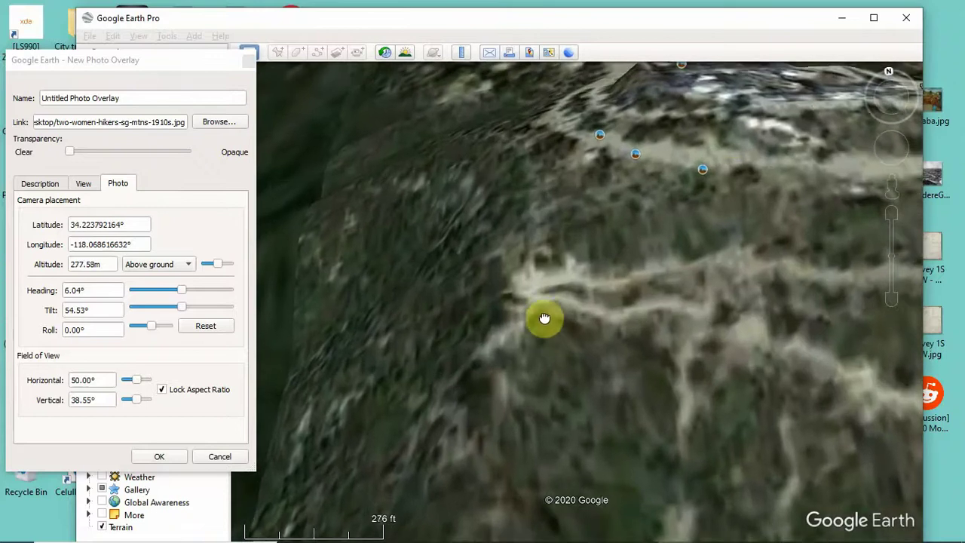
{"action": "left_click_drag", "start_coordinate": [547, 297], "coordinate": [605, 313]}
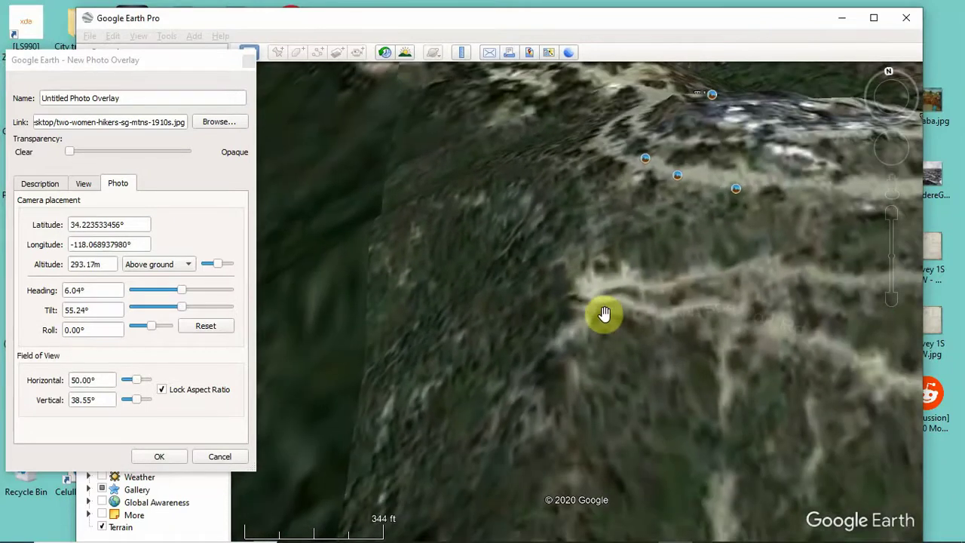
{"action": "scroll", "coordinate": [605, 313], "scroll_direction": "down", "scroll_amount": 5}
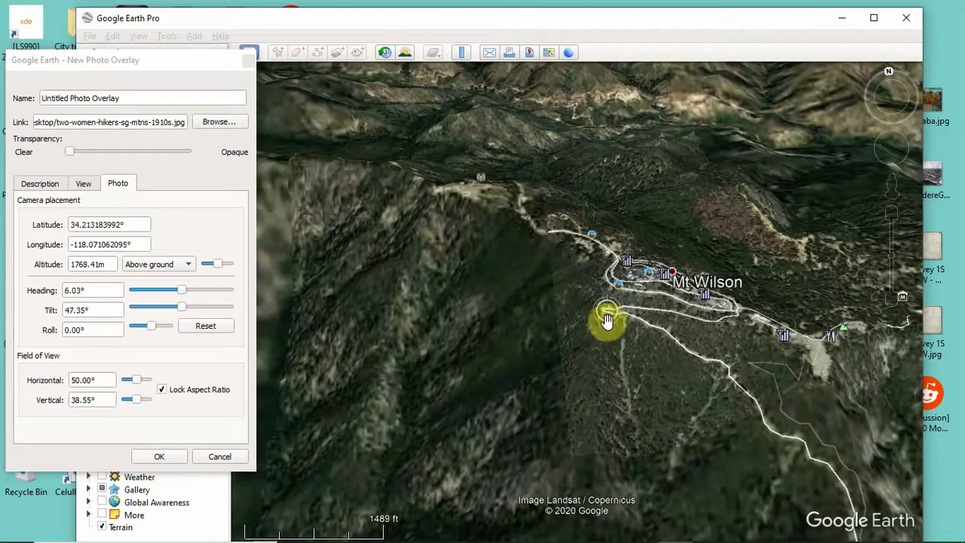
{"action": "scroll", "coordinate": [608, 320], "scroll_direction": "up", "scroll_amount": 3}
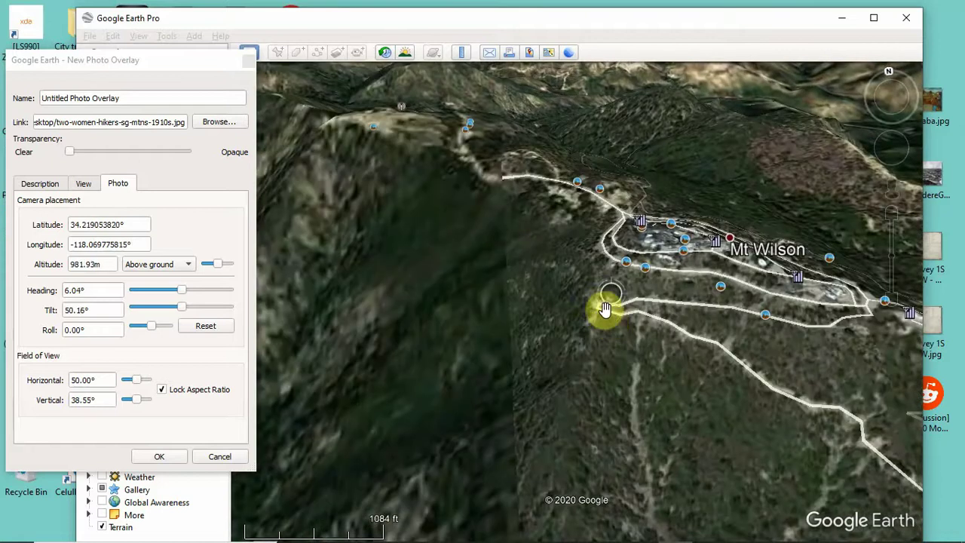
{"action": "scroll", "coordinate": [589, 309], "scroll_direction": "up", "scroll_amount": 4}
{"action": "scroll", "coordinate": [581, 309], "scroll_direction": "up", "scroll_amount": 3}
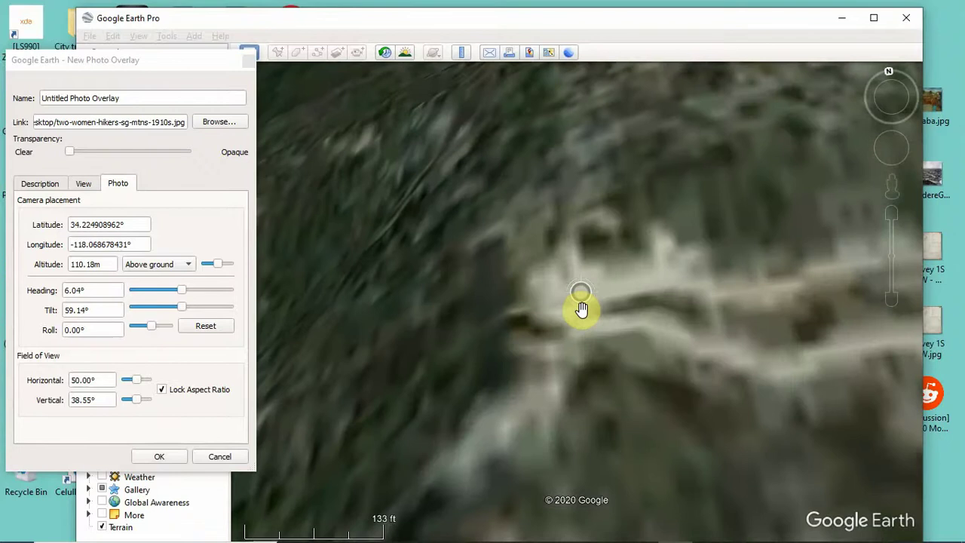
{"action": "scroll", "coordinate": [581, 309], "scroll_direction": "up", "scroll_amount": 3}
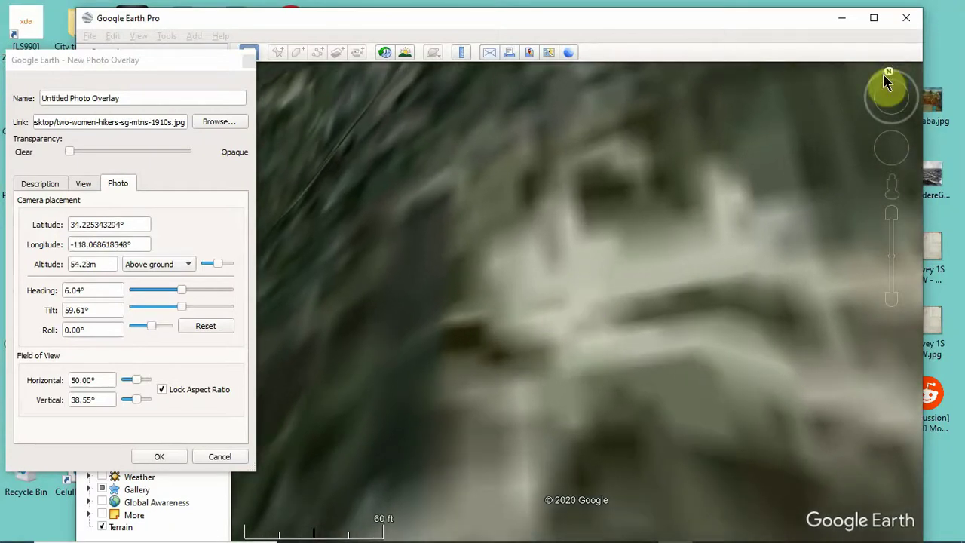
- Turn the camera to a heading of about 281° and a tilt of about 81°, and make the hikers photo semi-transparent over the terrain
{"action": "left_click_drag", "start_coordinate": [893, 68], "coordinate": [860, 119]}
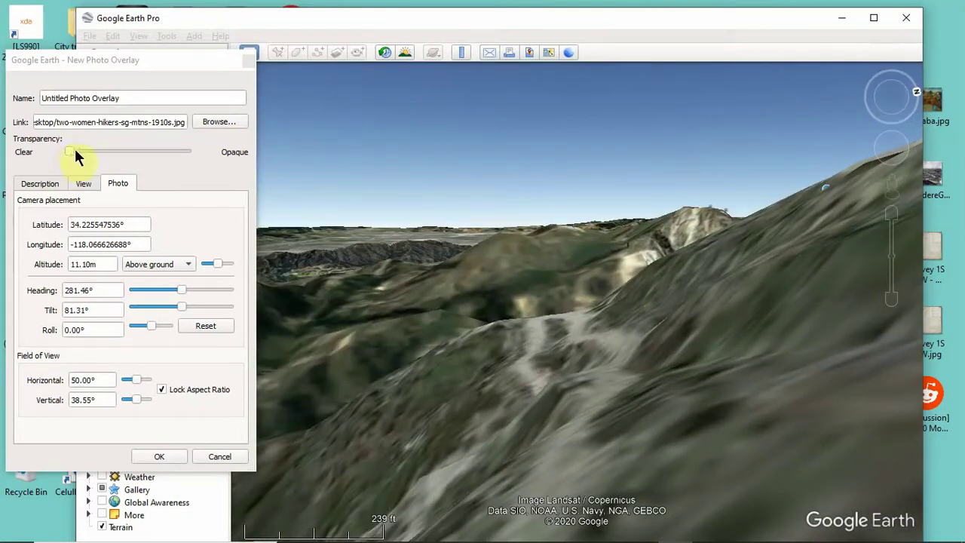
{"action": "left_click_drag", "start_coordinate": [69, 152], "coordinate": [115, 140]}
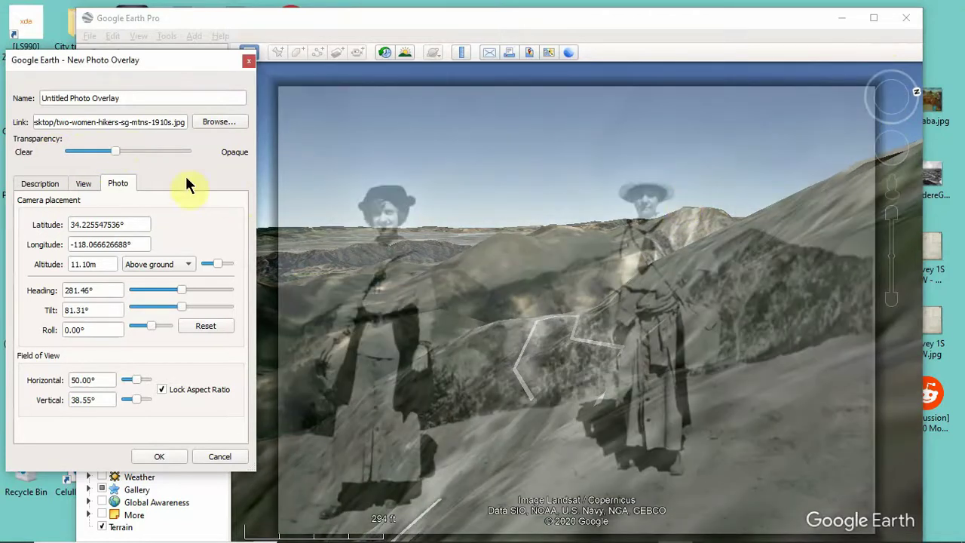
{"action": "mouse_move", "coordinate": [140, 150]}
{"action": "left_mouse_down"}
{"action": "mouse_move", "coordinate": [258, 155]}
{"action": "mouse_move", "coordinate": [177, 166]}
{"action": "mouse_move", "coordinate": [90, 150]}
{"action": "mouse_move", "coordinate": [140, 151]}
{"action": "left_mouse_up"}
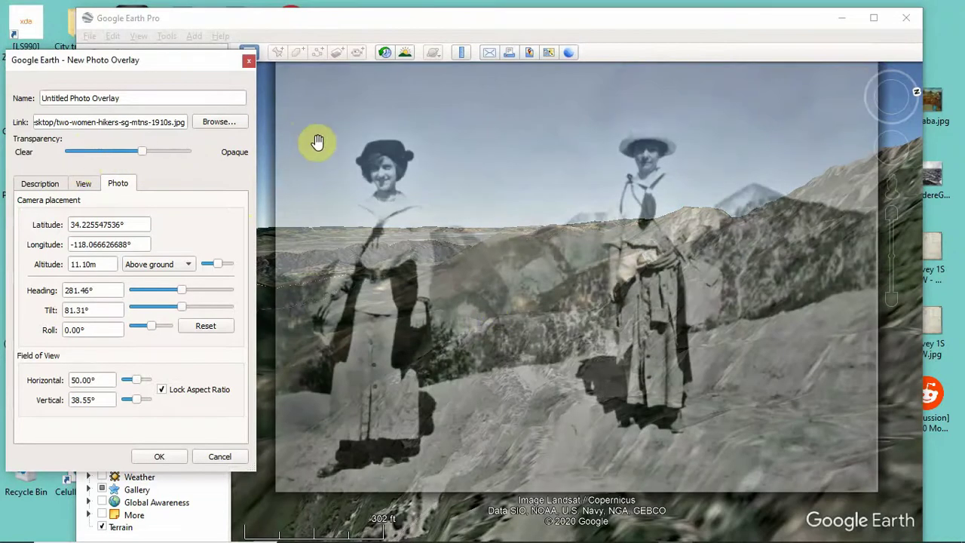
- Make the photo overlay fully clear and reposition the camera above the toll road so the bend lies ahead
{"action": "left_click_drag", "start_coordinate": [142, 151], "coordinate": [6, 150]}
{"action": "scroll", "coordinate": [584, 418], "scroll_direction": "down", "scroll_amount": 2}
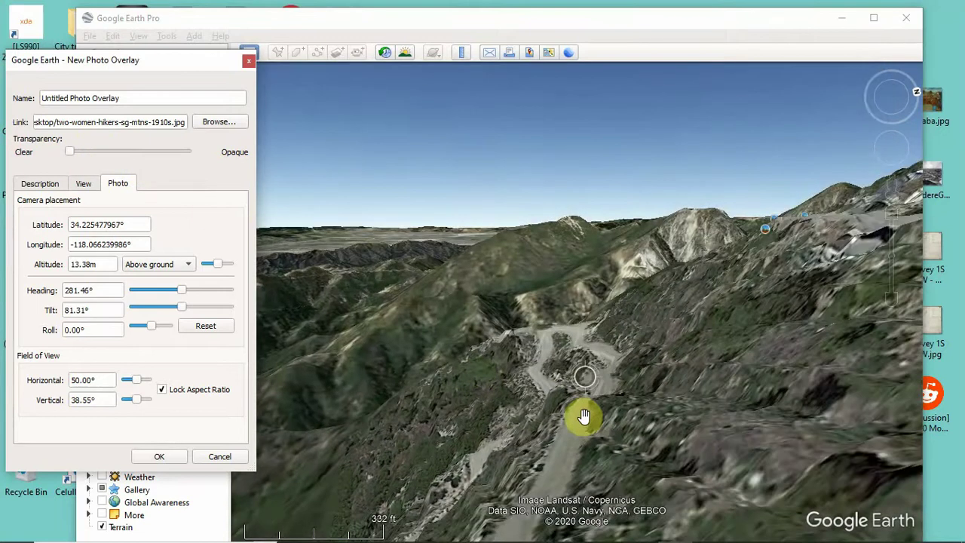
{"action": "left_click_drag", "start_coordinate": [584, 380], "coordinate": [618, 440]}
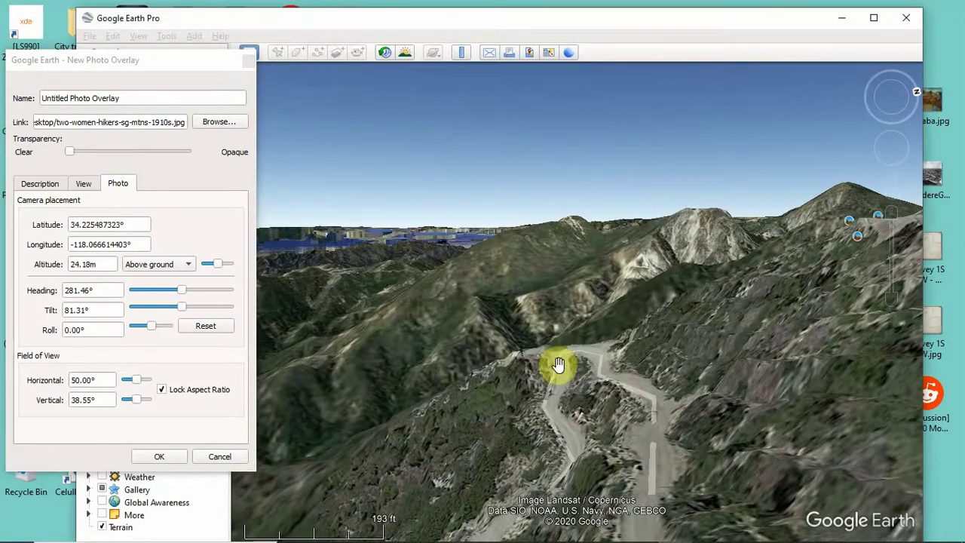
{"action": "middle_click_drag", "start_coordinate": [566, 344], "coordinate": [570, 369]}
- Lower the camera onto the road bend, about 5.7 m above ground, and face the western peaks at heading 288.28° and tilt 87.86°
{"action": "scroll", "coordinate": [569, 368], "scroll_direction": "up", "scroll_amount": 3}
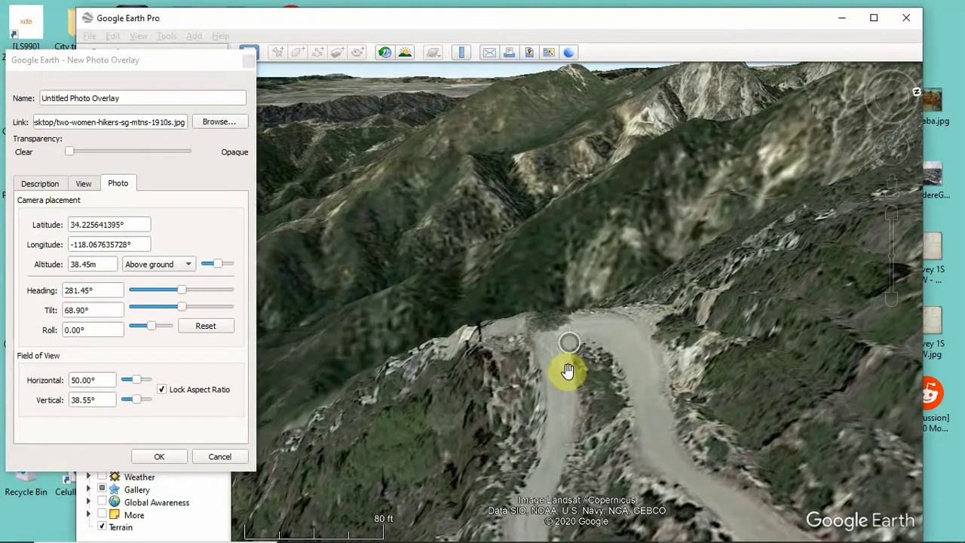
{"action": "scroll", "coordinate": [556, 368], "scroll_direction": "up", "scroll_amount": 2}
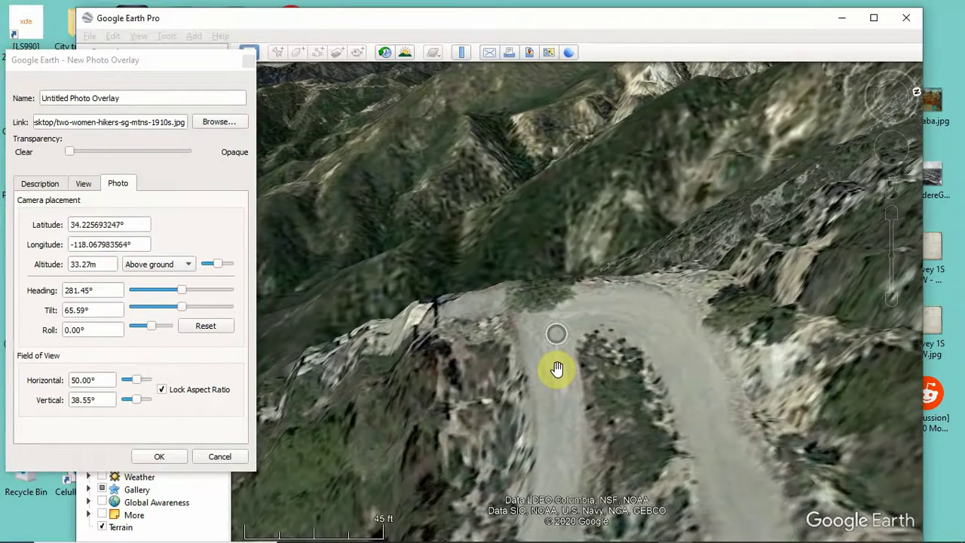
{"action": "scroll", "coordinate": [555, 367], "scroll_direction": "up", "scroll_amount": 3}
{"action": "scroll", "coordinate": [555, 346], "scroll_direction": "up", "scroll_amount": 3}
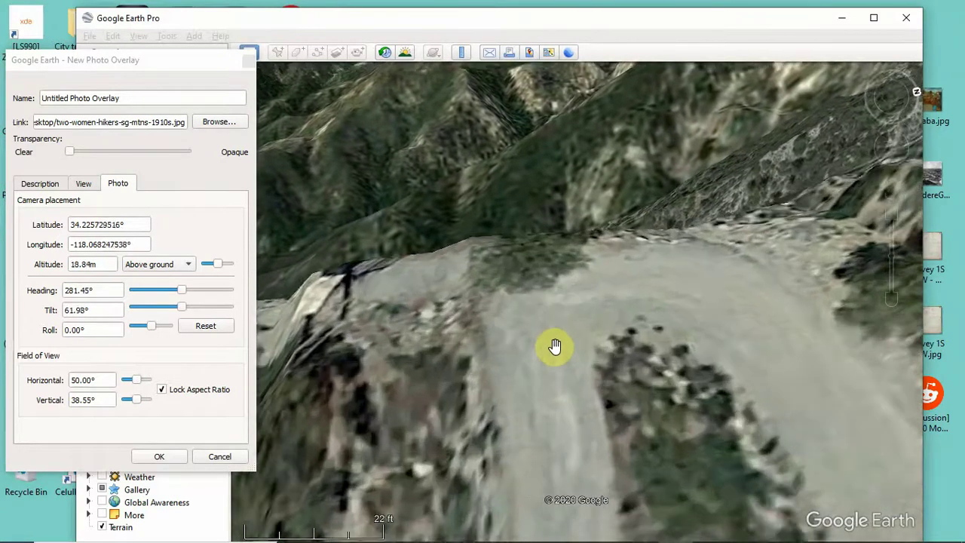
{"action": "scroll", "coordinate": [551, 347], "scroll_direction": "up", "scroll_amount": 1}
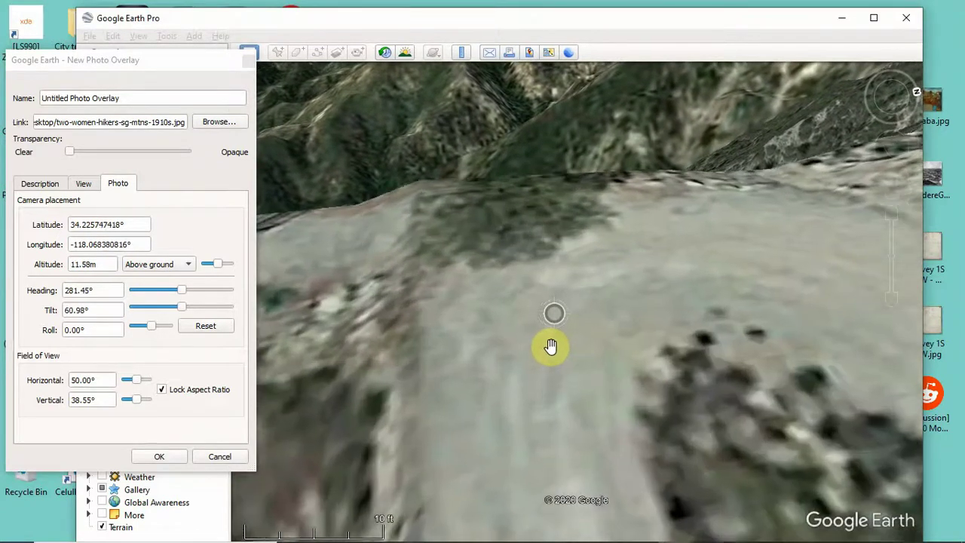
{"action": "scroll", "coordinate": [549, 347], "scroll_direction": "up", "scroll_amount": 1}
{"action": "scroll", "coordinate": [549, 347], "scroll_direction": "up", "scroll_amount": 2}
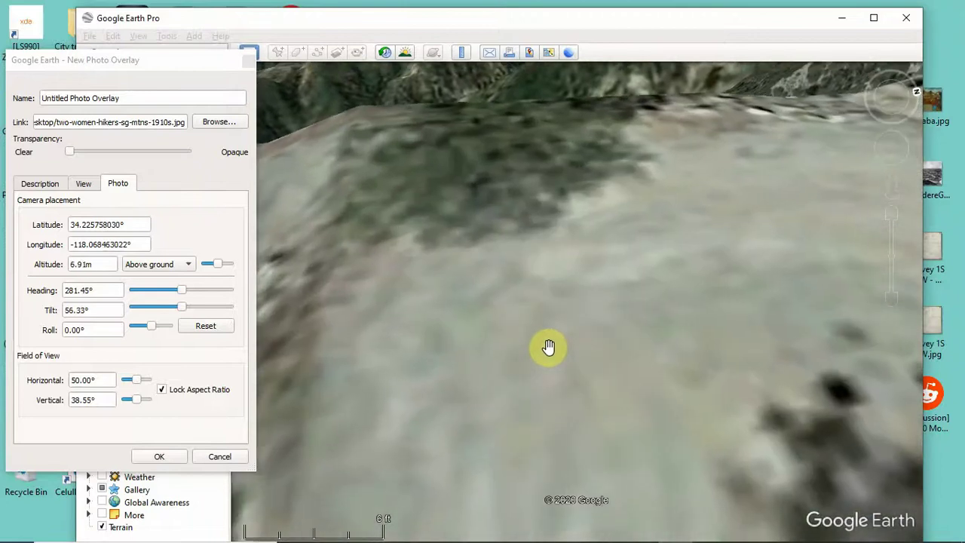
{"action": "left_click_drag", "start_coordinate": [892, 84], "coordinate": [897, 105]}
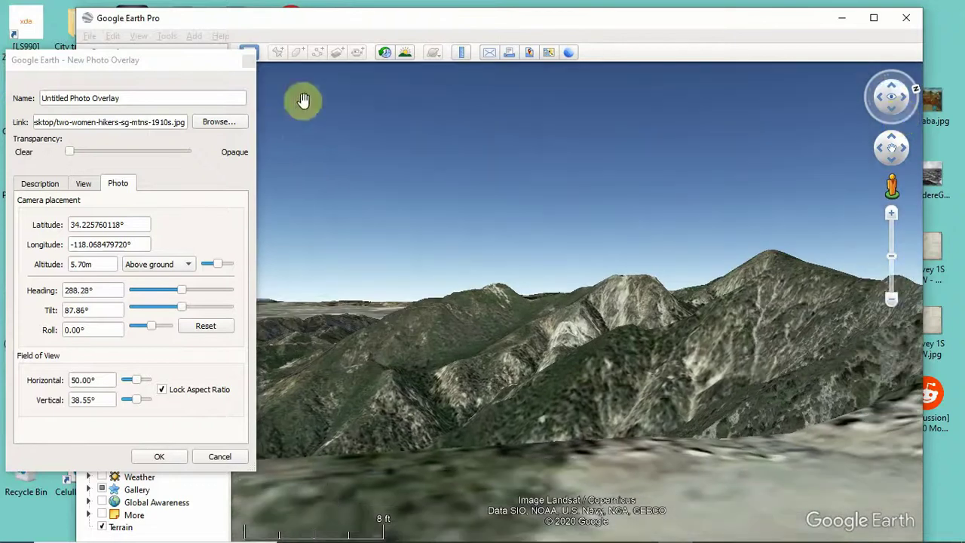
- Fade the hikers photo in to about half opacity and set the camera heading to 289.45° to line up the peaks
{"action": "left_click_drag", "start_coordinate": [70, 152], "coordinate": [92, 154]}
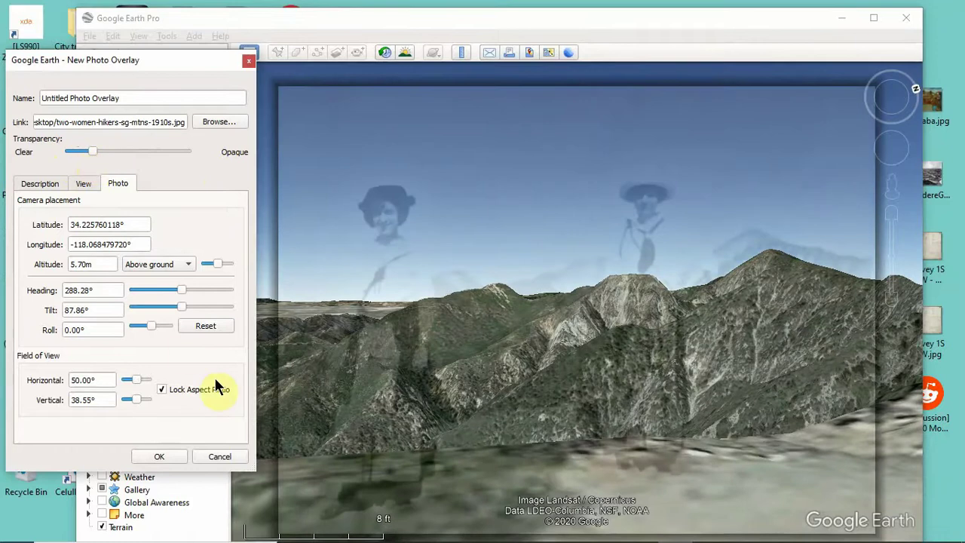
{"action": "left_click_drag", "start_coordinate": [180, 290], "coordinate": [181, 290]}
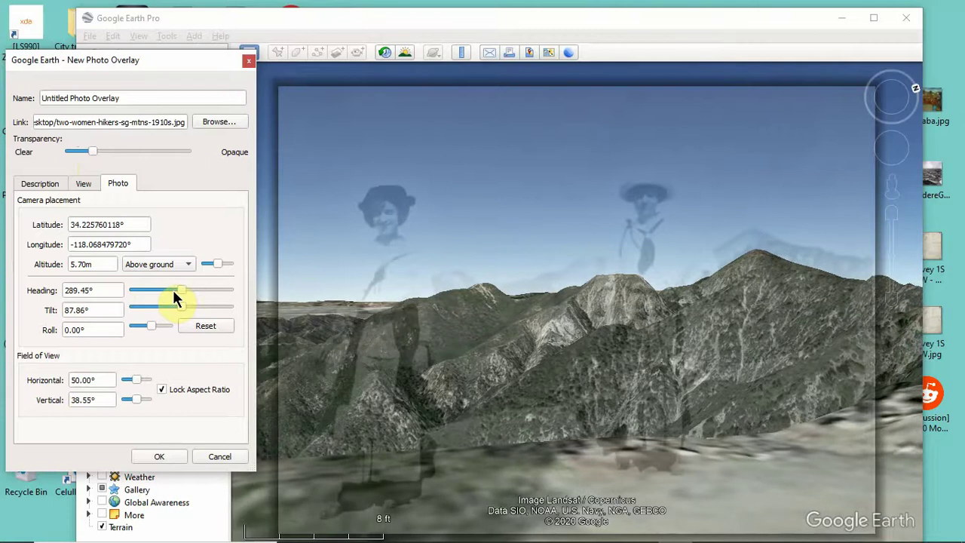
{"action": "left_click_drag", "start_coordinate": [97, 150], "coordinate": [126, 151]}
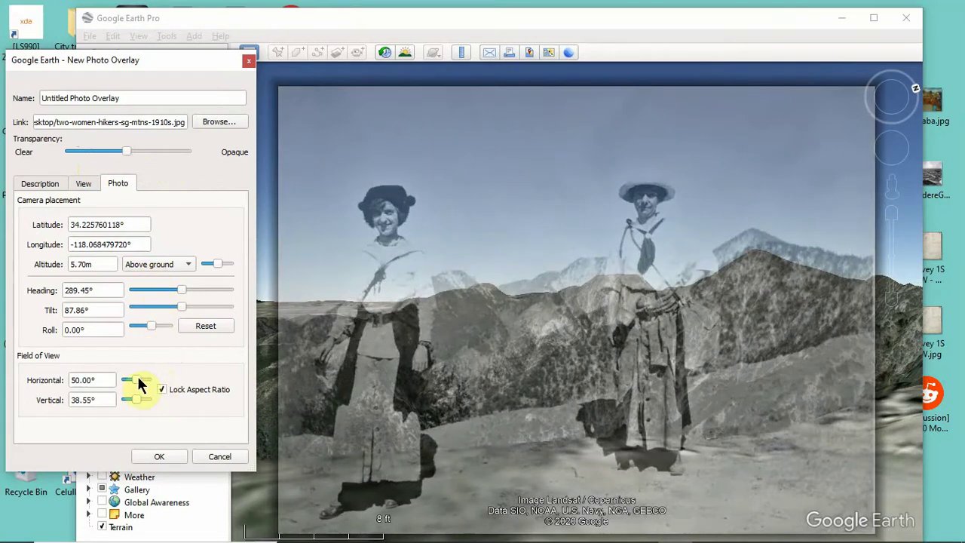
- Set the overlay's heading to 290.92° and its horizontal field of view to 44.64°, keeping the aspect ratio locked
{"action": "left_click_drag", "start_coordinate": [138, 380], "coordinate": [132, 380]}
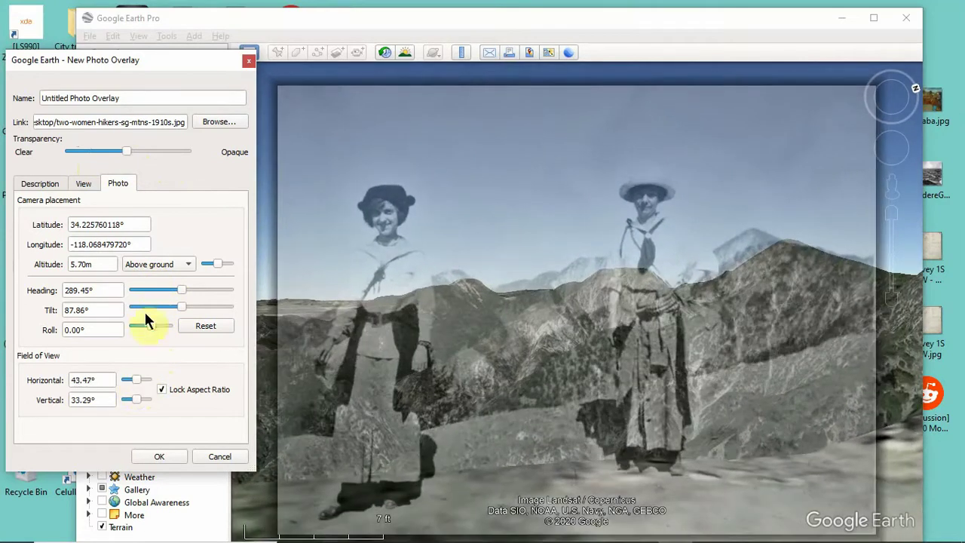
{"action": "mouse_move", "coordinate": [183, 288]}
{"action": "left_mouse_down"}
{"action": "mouse_move", "coordinate": [174, 287]}
{"action": "mouse_move", "coordinate": [189, 286]}
{"action": "mouse_move", "coordinate": [175, 283]}
{"action": "mouse_move", "coordinate": [182, 290]}
{"action": "left_mouse_up"}
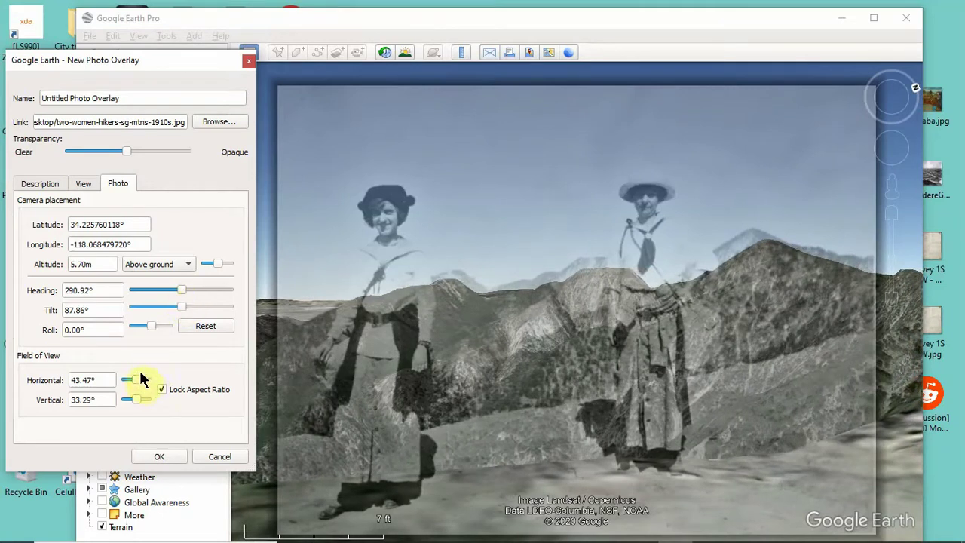
{"action": "left_click_drag", "start_coordinate": [136, 380], "coordinate": [138, 384]}
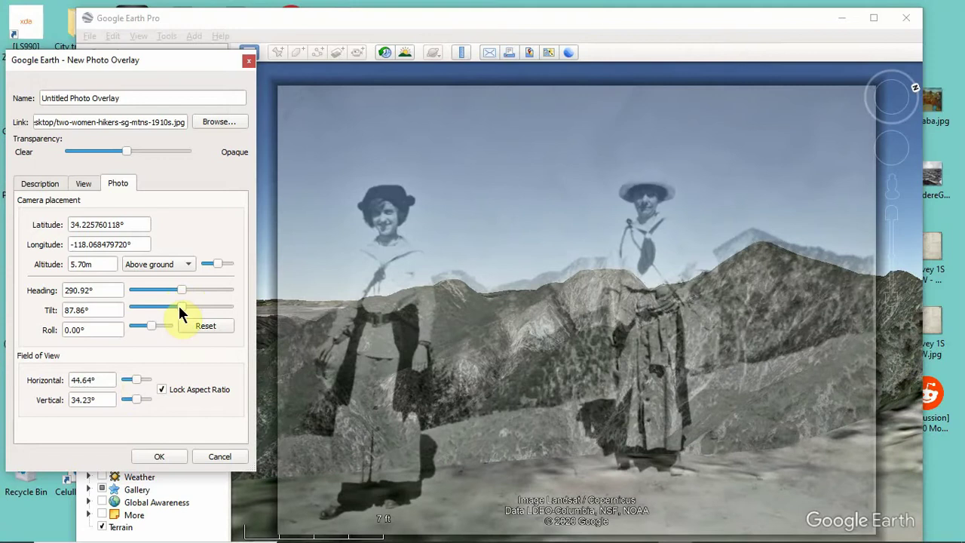
- Set the camera tilt to 87.02° and the horizontal field of view to 46.50° to match the ridgeline
{"action": "left_click_drag", "start_coordinate": [179, 306], "coordinate": [186, 310]}
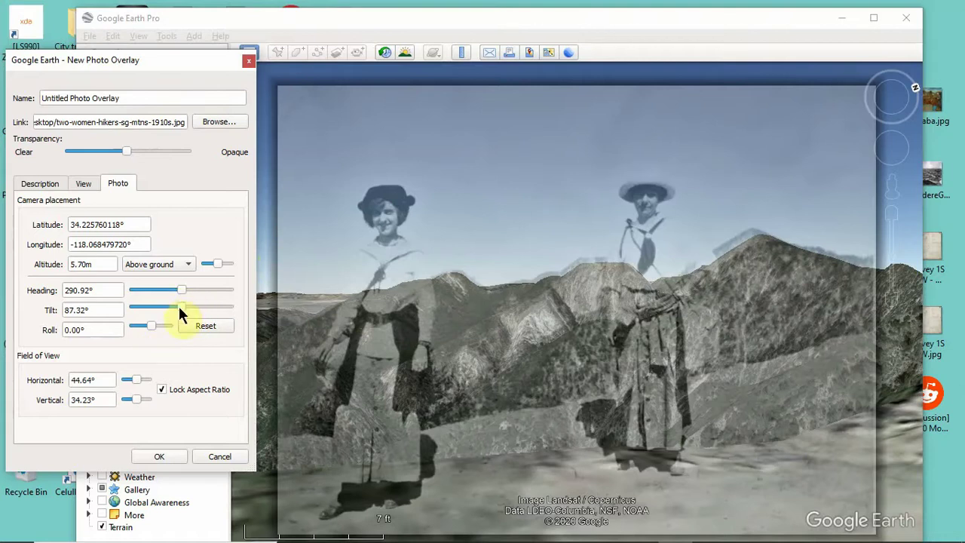
{"action": "left_click_drag", "start_coordinate": [182, 306], "coordinate": [189, 319]}
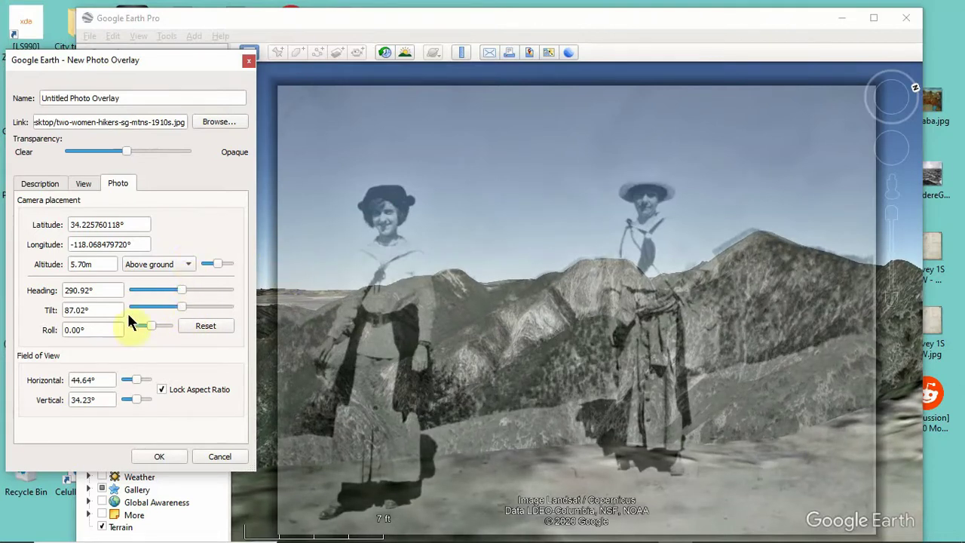
{"action": "left_click_drag", "start_coordinate": [141, 381], "coordinate": [140, 380]}
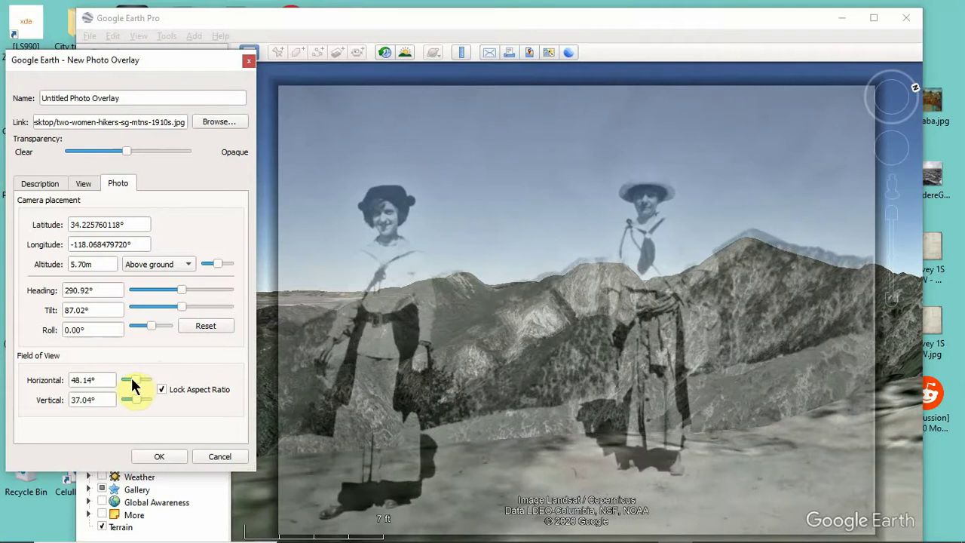
{"action": "left_click_drag", "start_coordinate": [131, 379], "coordinate": [128, 380]}
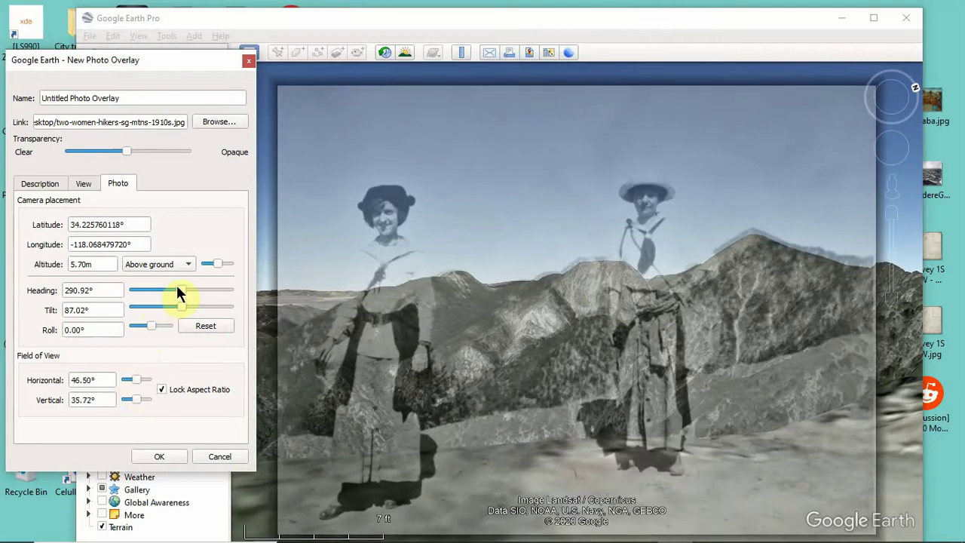
- Compare the photo's ridgeline with the terrain by making the overlay fully clear and then mostly opaque
{"action": "left_click_drag", "start_coordinate": [125, 149], "coordinate": [23, 130]}
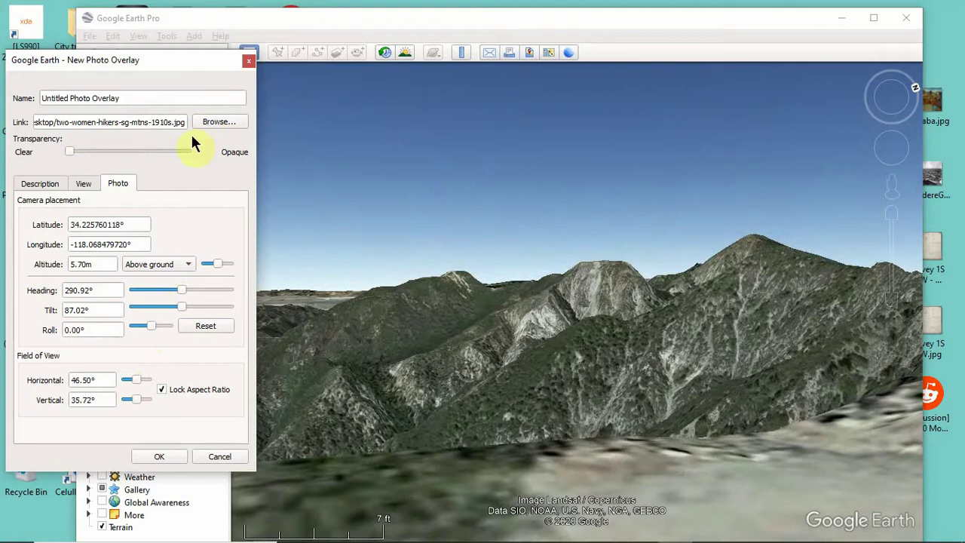
{"action": "left_click_drag", "start_coordinate": [191, 143], "coordinate": [151, 170]}
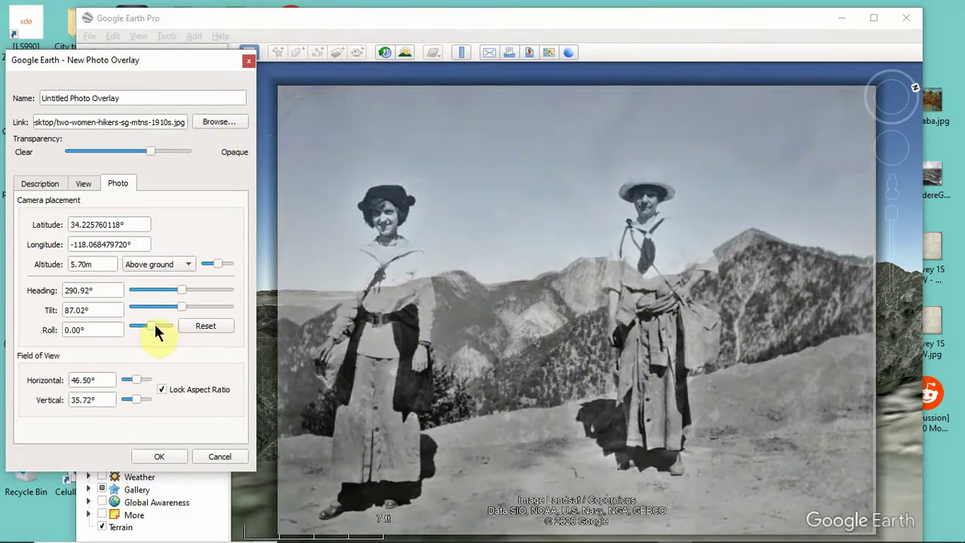
- Set the overlay's roll to -0.52°, name it "mt wilson women" and finish creating it
{"action": "mouse_move", "coordinate": [148, 326]}
{"action": "left_mouse_down"}
{"action": "mouse_move", "coordinate": [138, 324]}
{"action": "mouse_move", "coordinate": [158, 327]}
{"action": "left_mouse_up"}
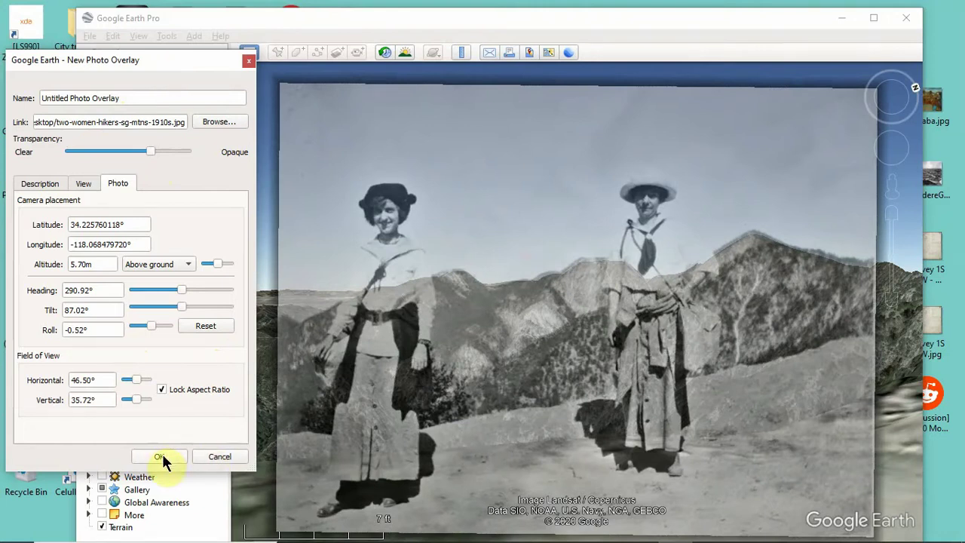
{"action": "left_click", "coordinate": [148, 93]}
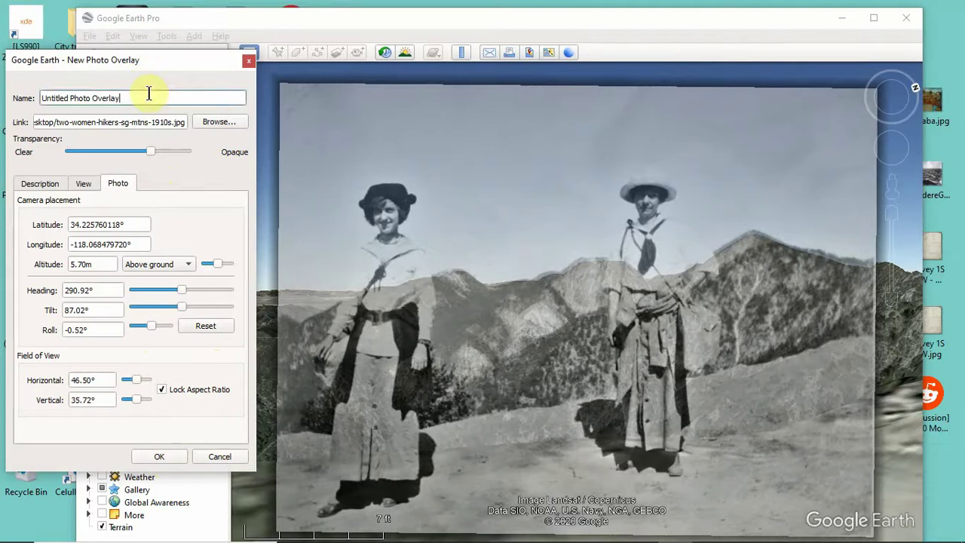
{"action": "triple_click", "coordinate": [148, 93]}
{"action": "double_click", "coordinate": [149, 93]}
{"action": "left_click", "coordinate": [144, 93]}
{"action": "triple_click", "coordinate": [142, 91]}
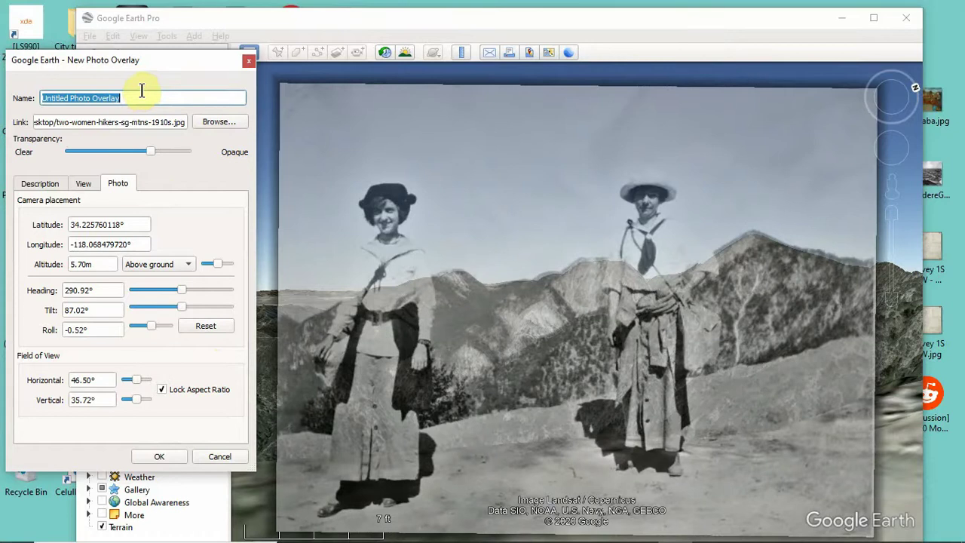
{"action": "type", "text": "m"}
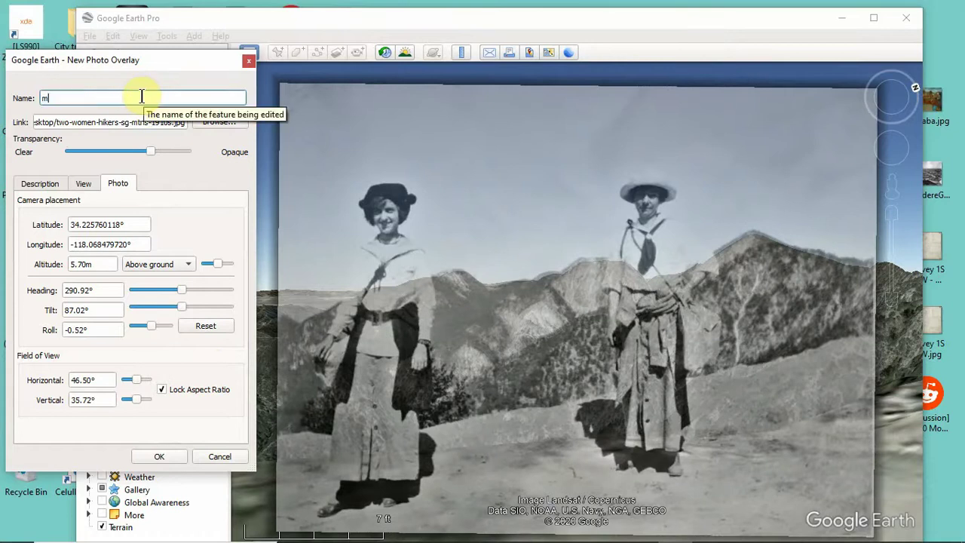
{"action": "type", "text": "t wilson women"}
{"action": "left_click", "coordinate": [160, 456]}
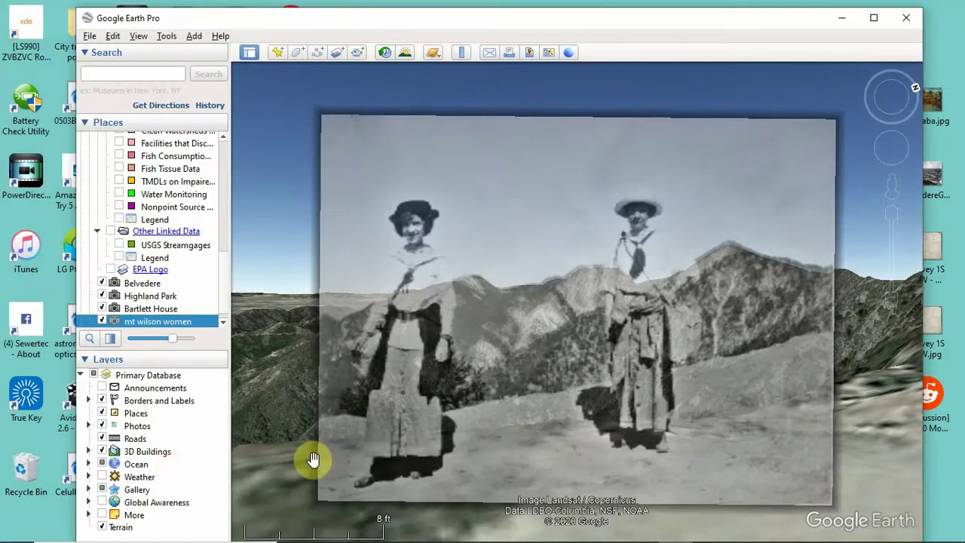
- View the surrounding terrain, return to the mt wilson women photo, and fade it fully clear and back to about half opacity
{"action": "scroll", "coordinate": [317, 469], "scroll_direction": "down", "scroll_amount": 8}
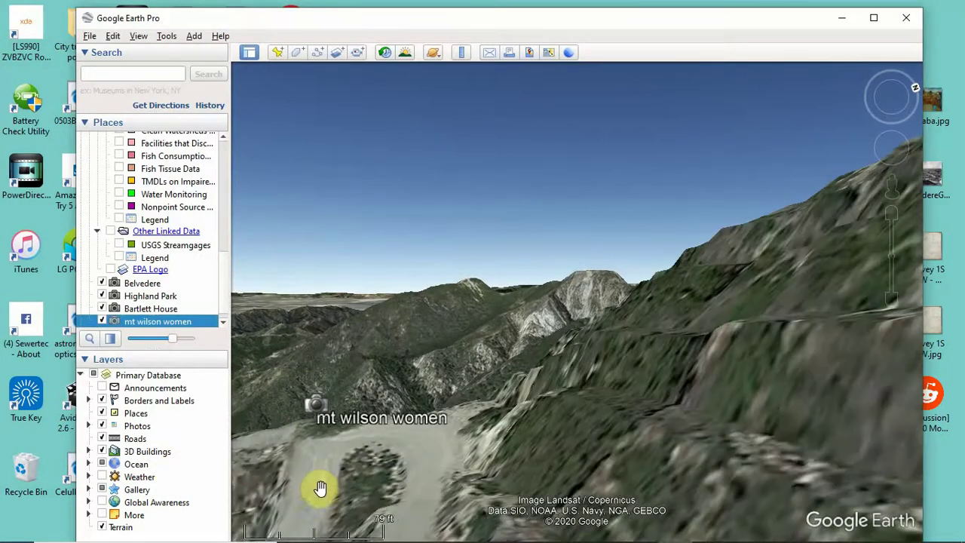
{"action": "scroll", "coordinate": [320, 489], "scroll_direction": "down", "scroll_amount": 3}
{"action": "scroll", "coordinate": [319, 485], "scroll_direction": "down", "scroll_amount": 3}
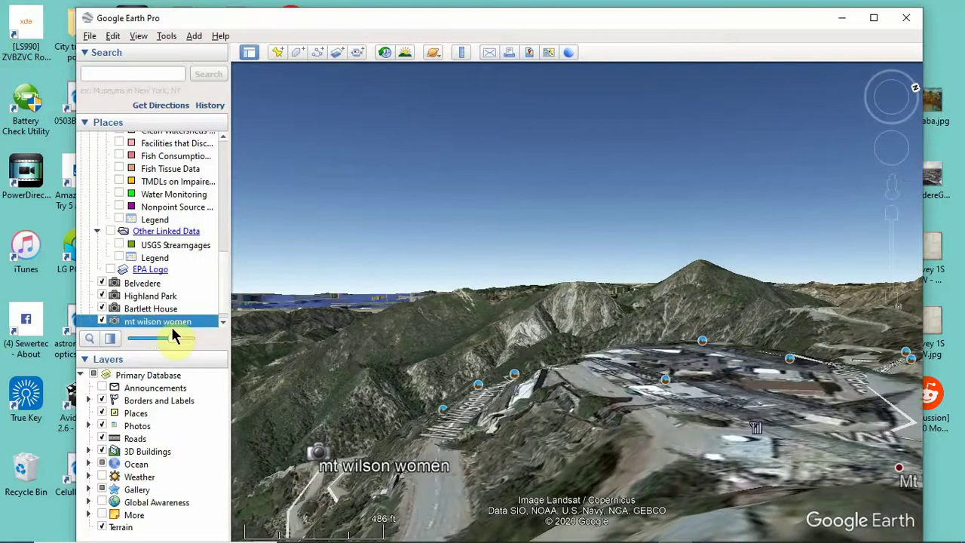
{"action": "double_click", "coordinate": [169, 321]}
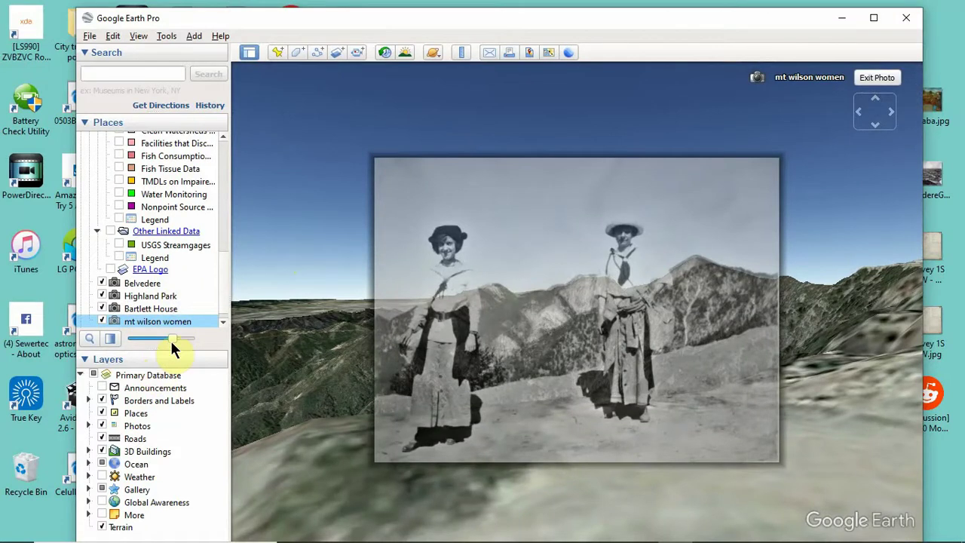
{"action": "left_click_drag", "start_coordinate": [171, 341], "coordinate": [89, 318]}
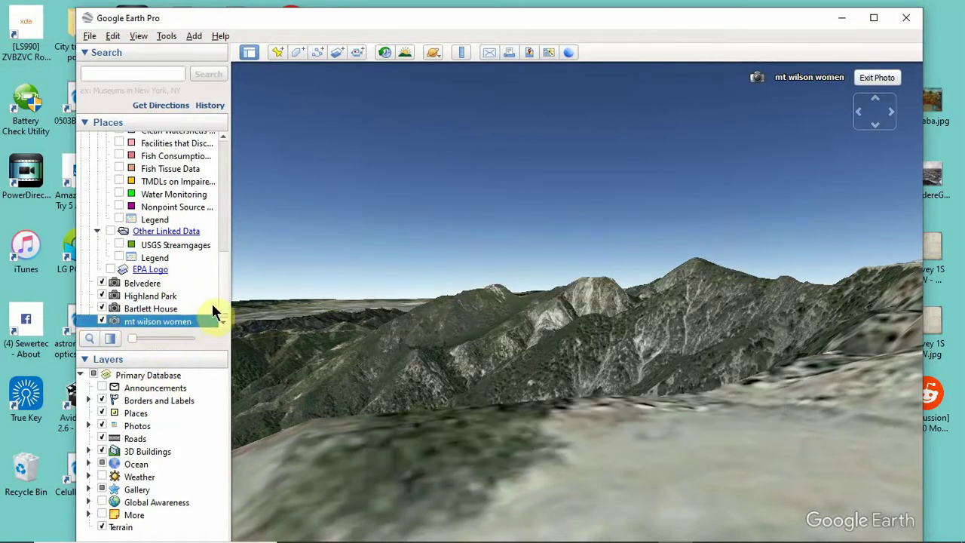
{"action": "left_click_drag", "start_coordinate": [212, 308], "coordinate": [169, 311]}
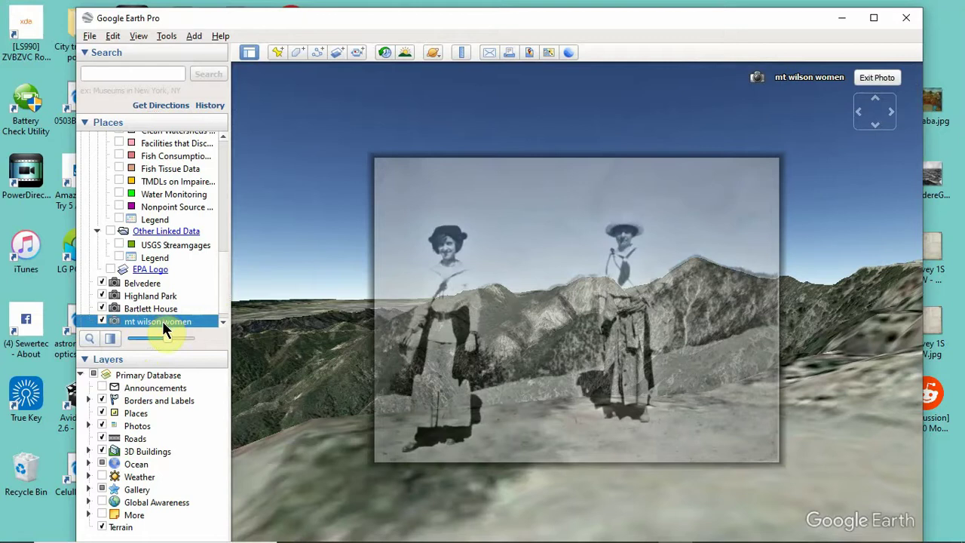
- Review the camera placement properties of the mt wilson women overlay and close them without changes
{"action": "right_click", "coordinate": [162, 321]}
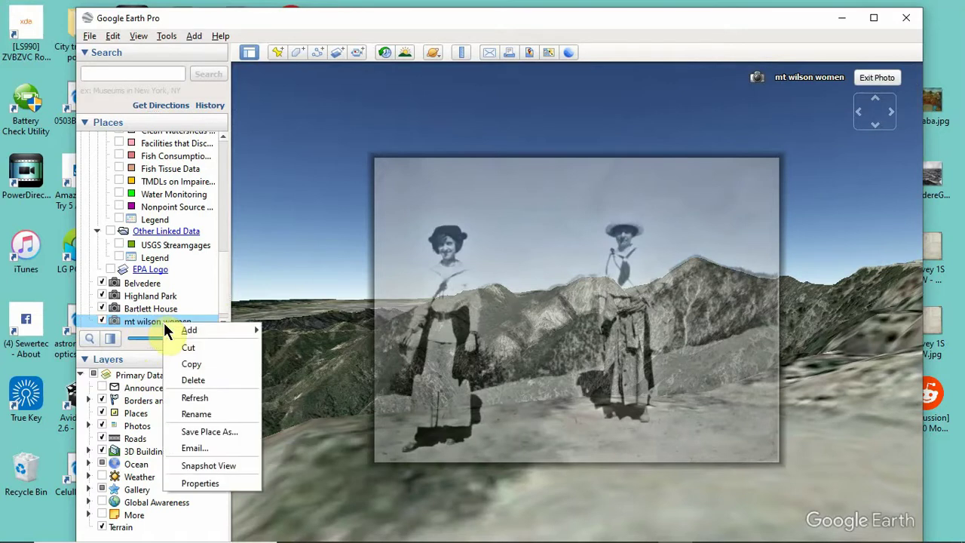
{"action": "left_click", "coordinate": [189, 483]}
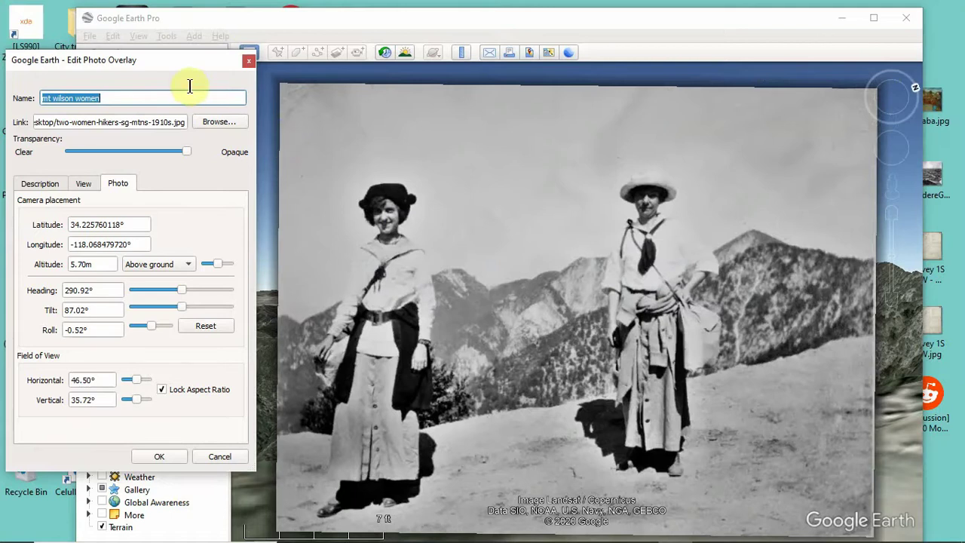
{"action": "left_click", "coordinate": [219, 457]}
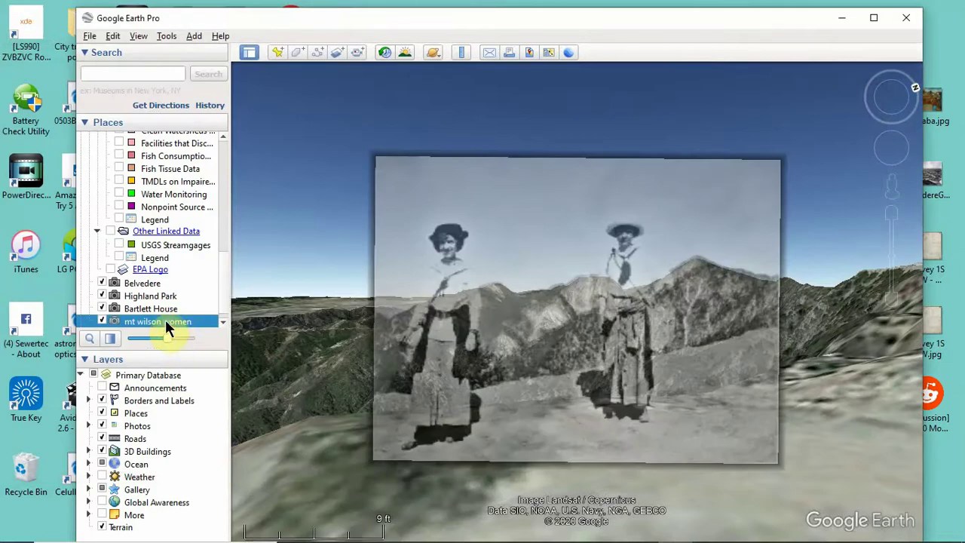
- Examine the file formats offered for saving the mt wilson women place to the Desktop, and leave without saving
{"action": "right_click", "coordinate": [165, 321]}
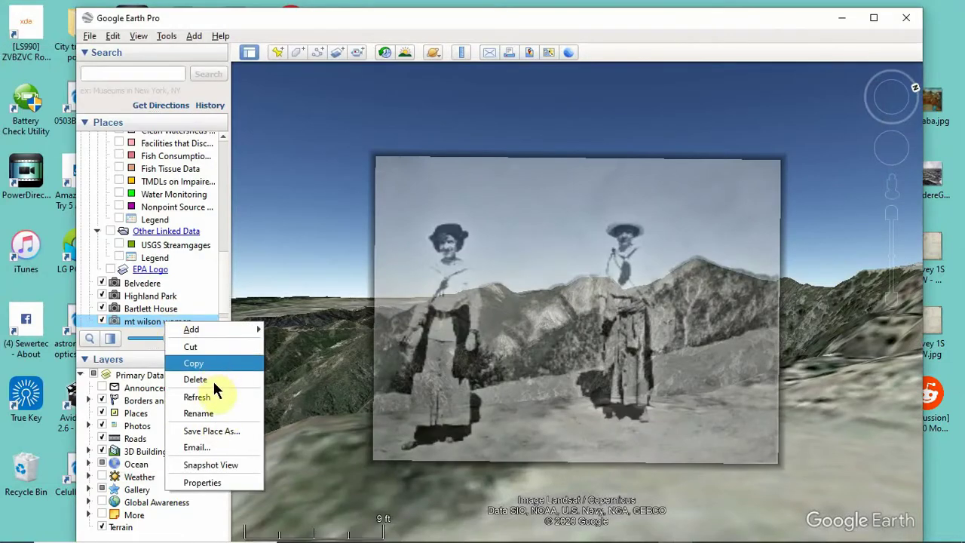
{"action": "left_click", "coordinate": [206, 430]}
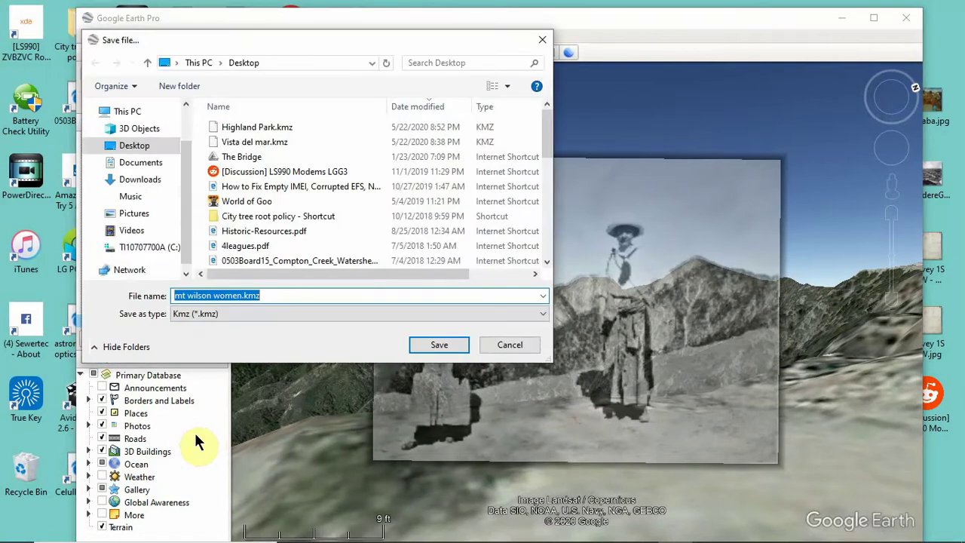
{"action": "left_click", "coordinate": [236, 315]}
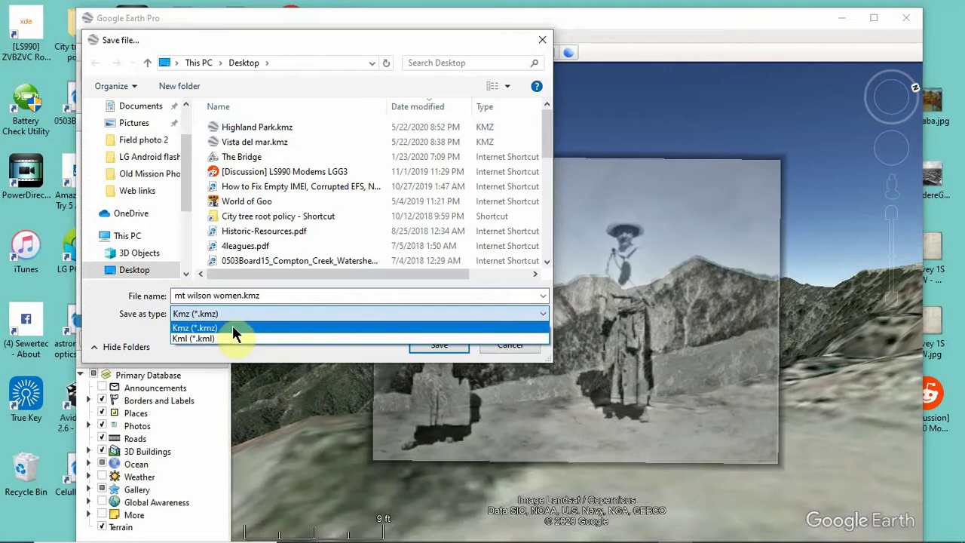
{"action": "left_click", "coordinate": [158, 325]}
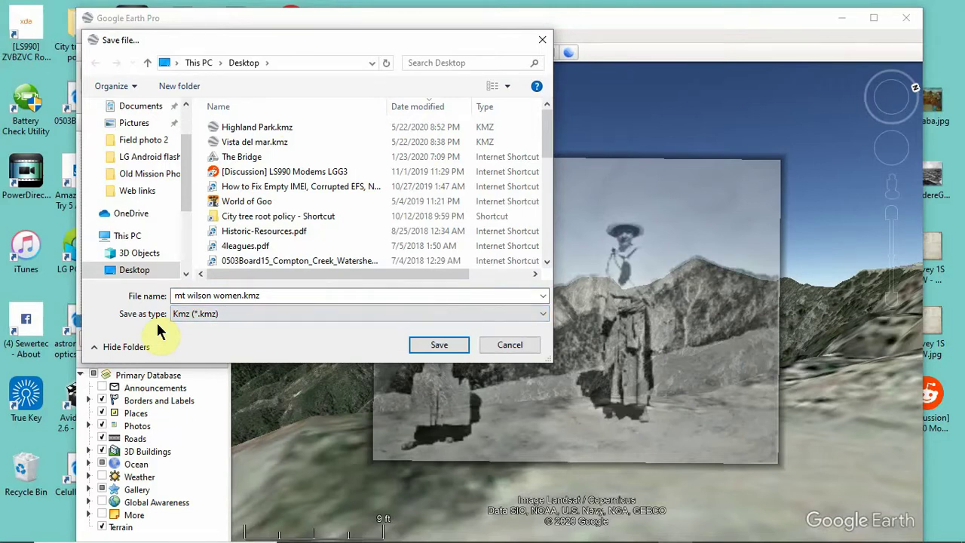
{"action": "left_click", "coordinate": [497, 347]}
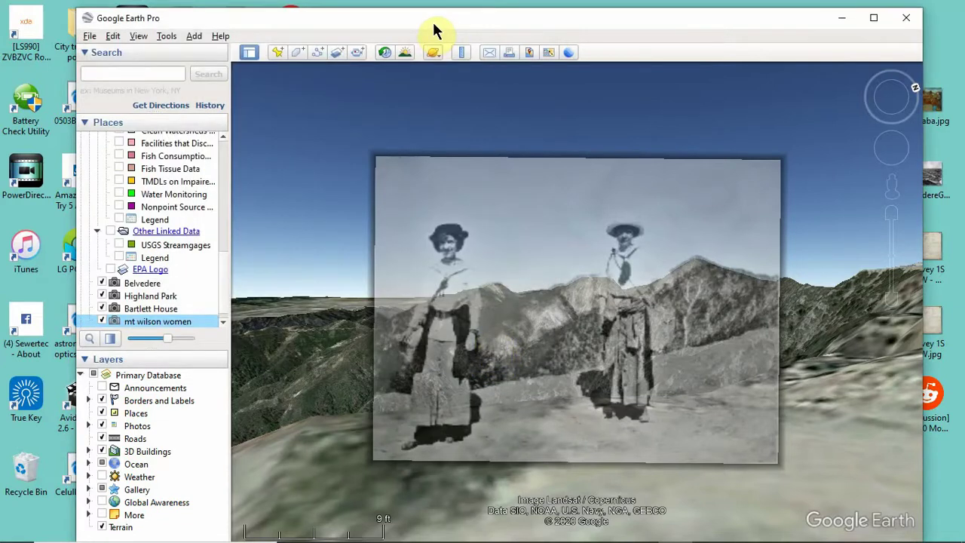
{"action": "left_click_drag", "start_coordinate": [434, 24], "coordinate": [437, 234]}
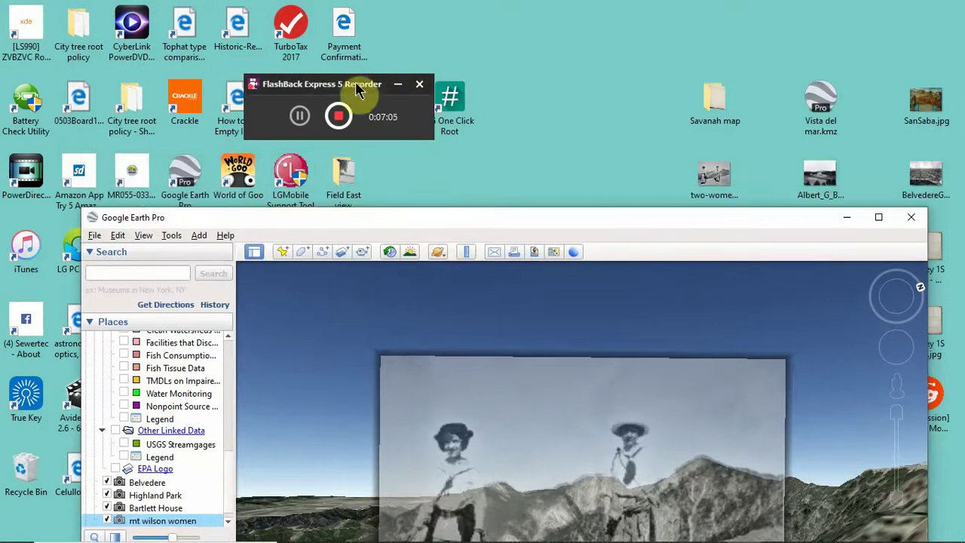